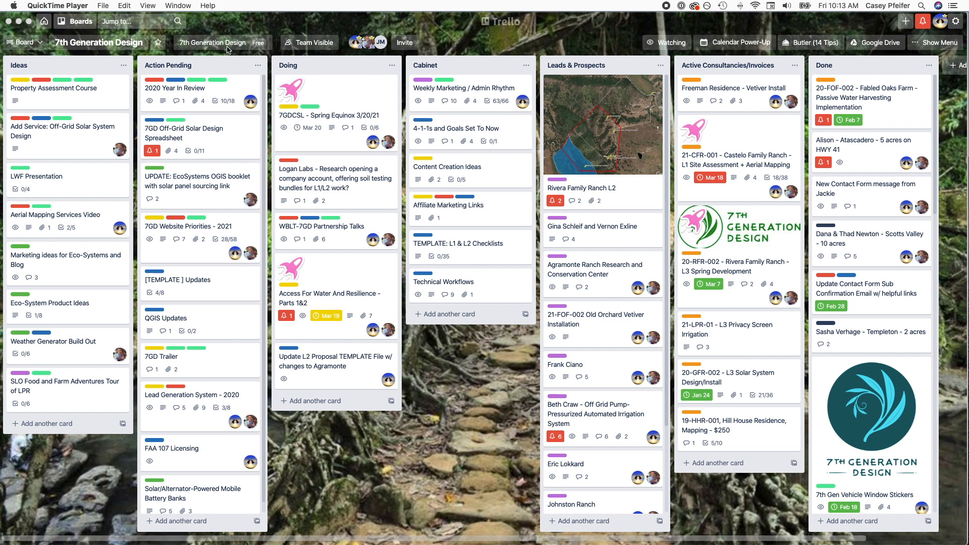
Step: Open the GFR Implementation Roadmap board from the starred boards
left_click(81, 21)
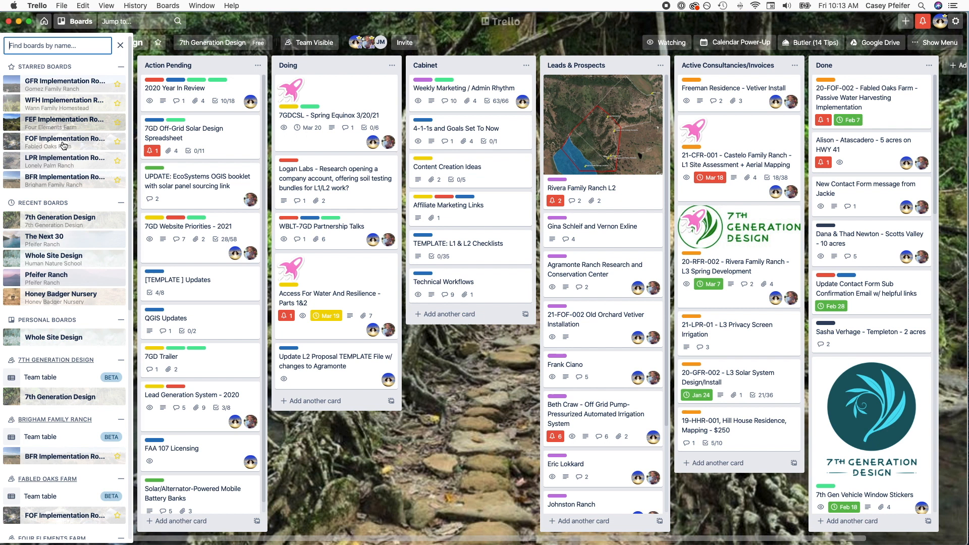
left_click(69, 85)
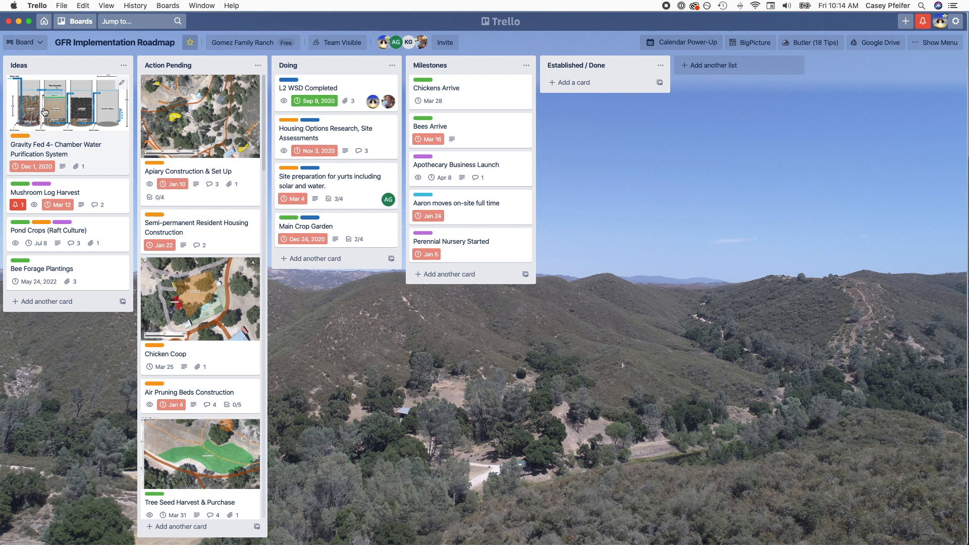
mouse_move(42, 112)
left_mouse_down()
mouse_move(108, 103)
mouse_move(175, 114)
mouse_move(44, 110)
left_mouse_up()
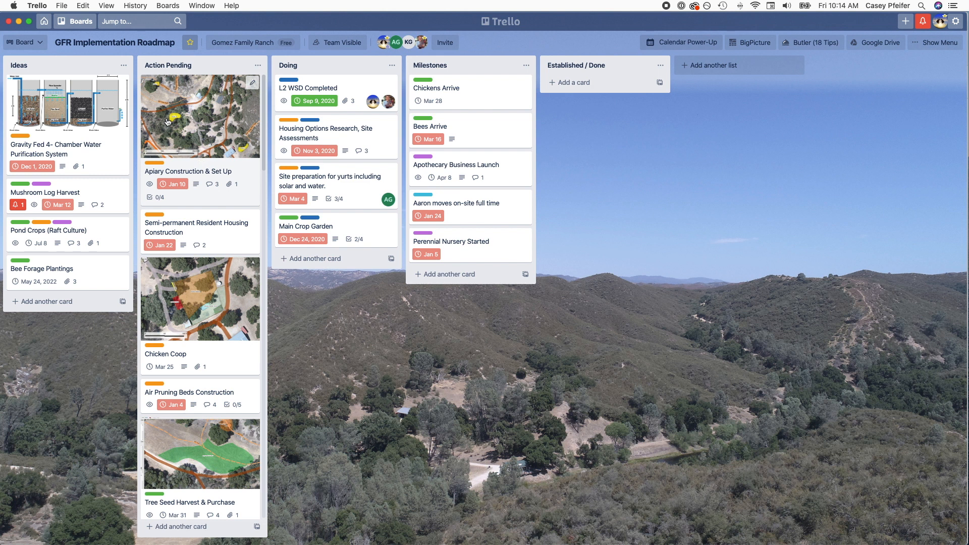
Step: Look over the Mushroom Log Harvest card in the Ideas list, and close it
left_click(71, 193)
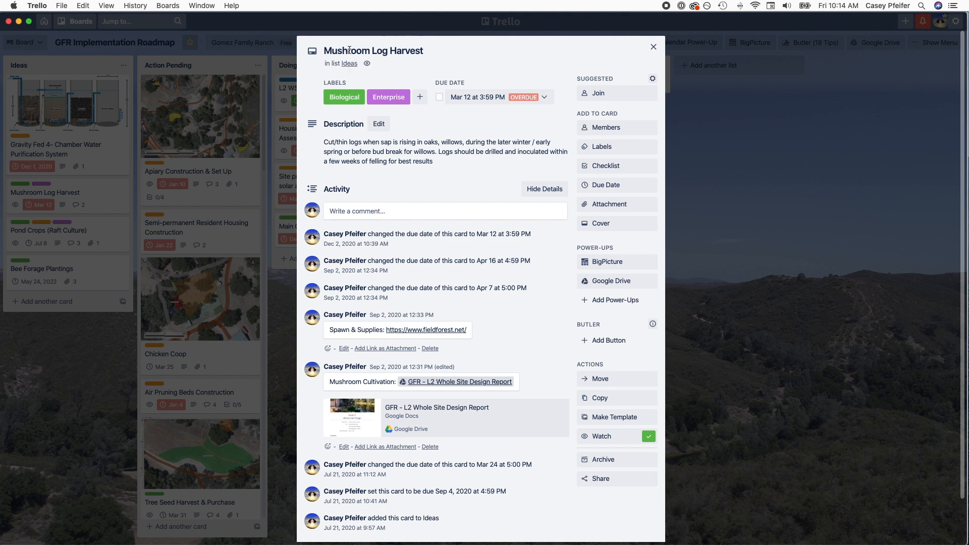
left_click(353, 50)
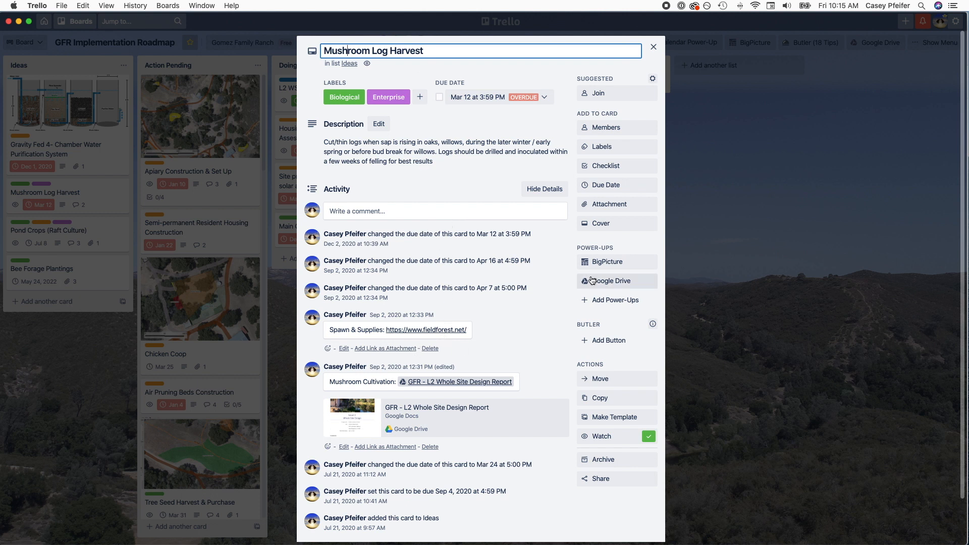
left_click(653, 47)
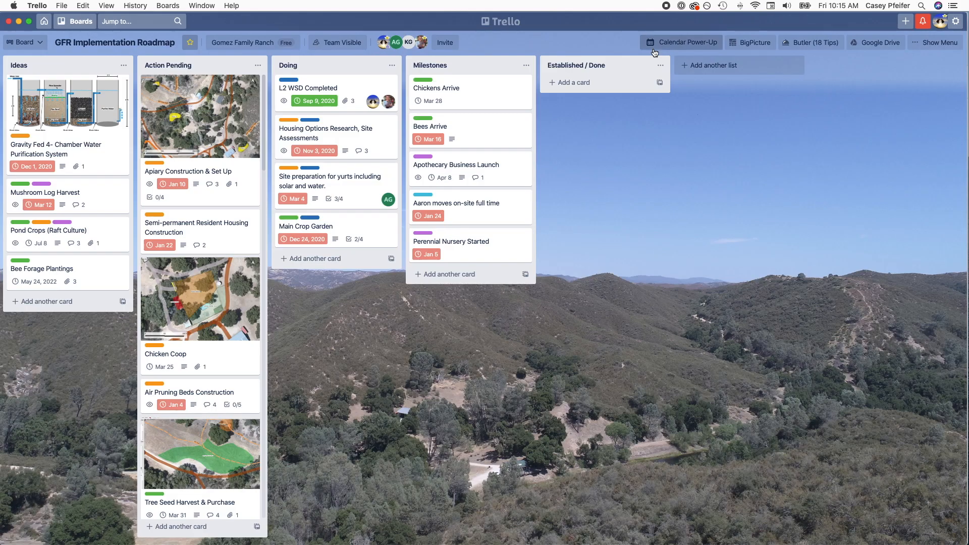
Step: Open the Johnson-Su BioReactor Construction & Initiation card from the Action Pending list and check its available labels
scroll(248, 272, "down", 10)
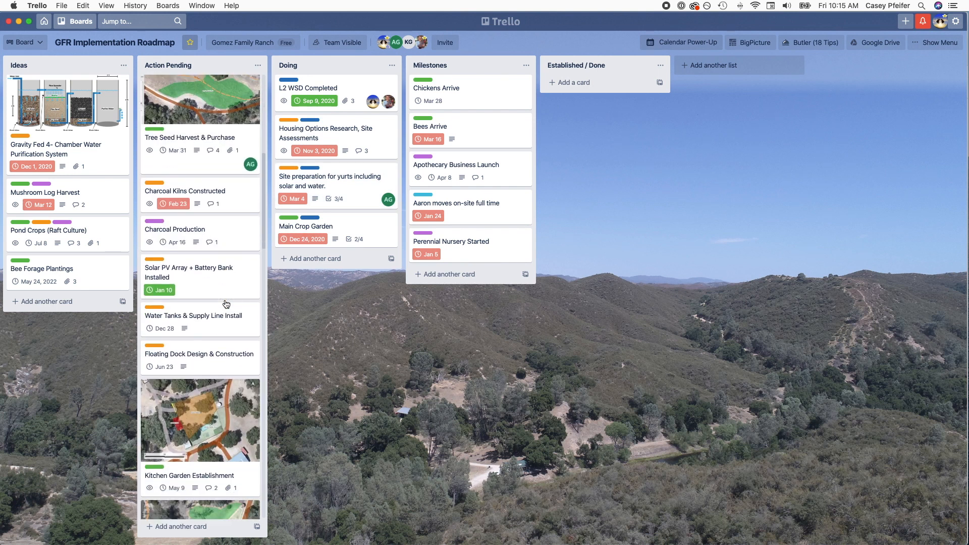
scroll(226, 304, "down", 12)
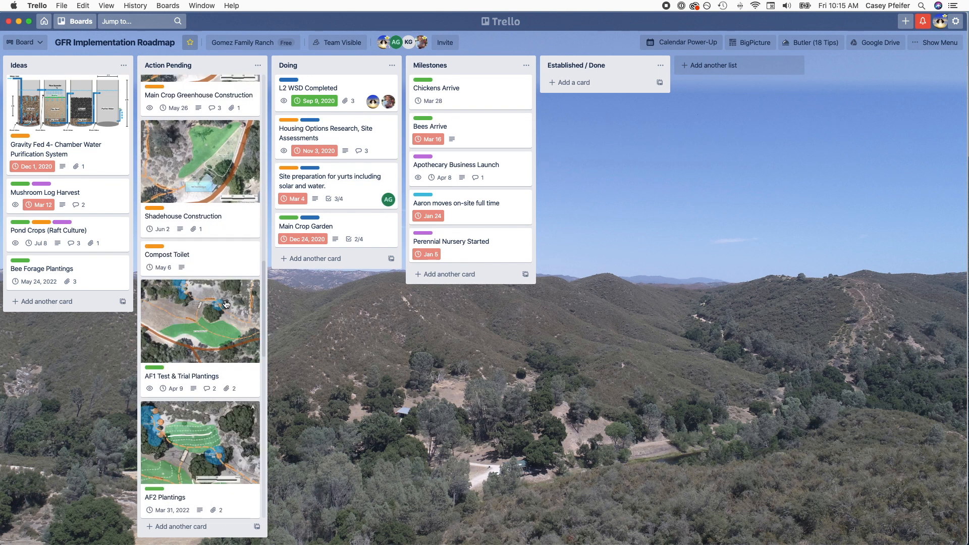
scroll(227, 304, "down", 10)
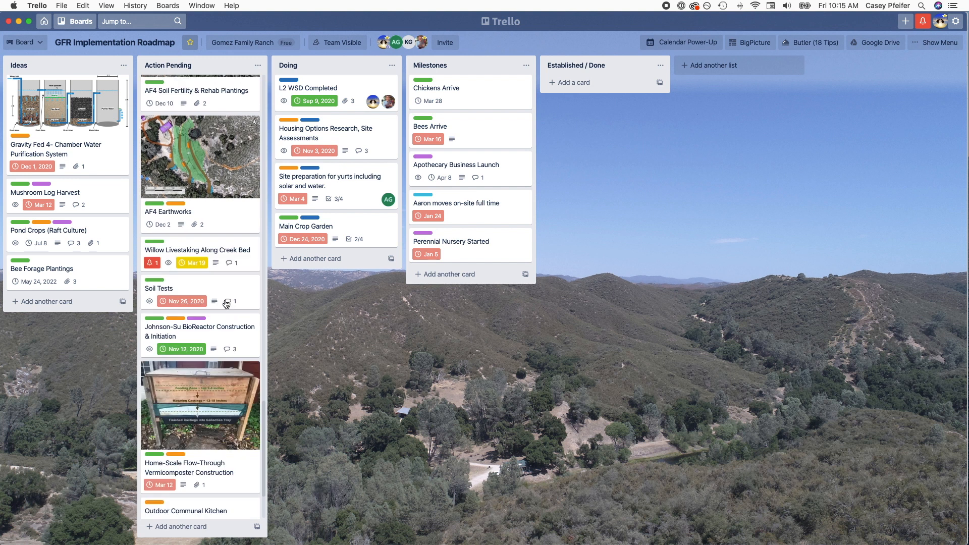
scroll(226, 303, "down", 1)
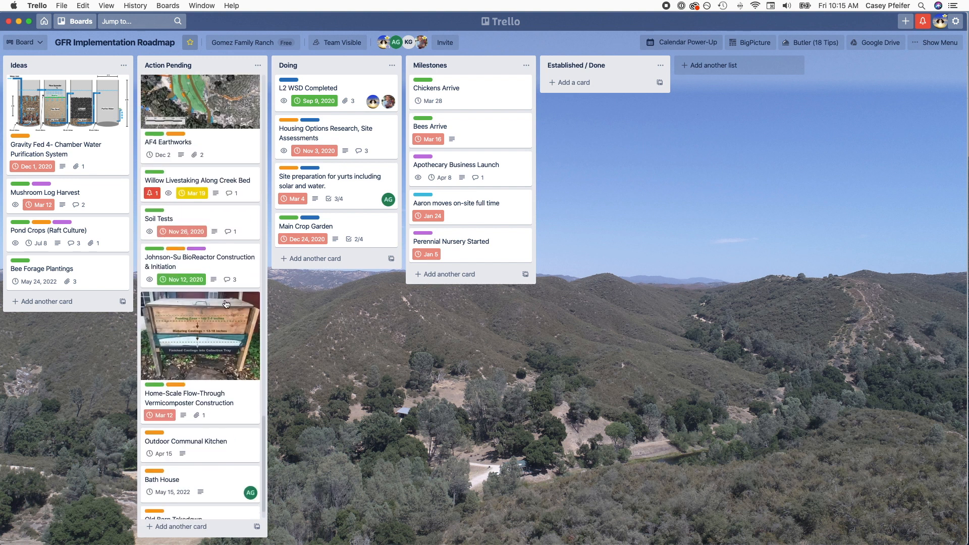
left_click(202, 261)
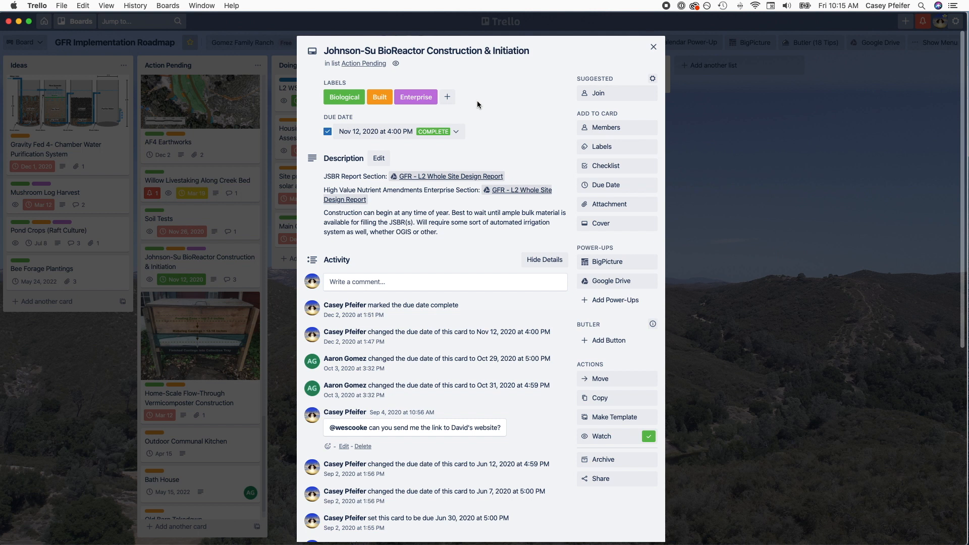
left_click(603, 148)
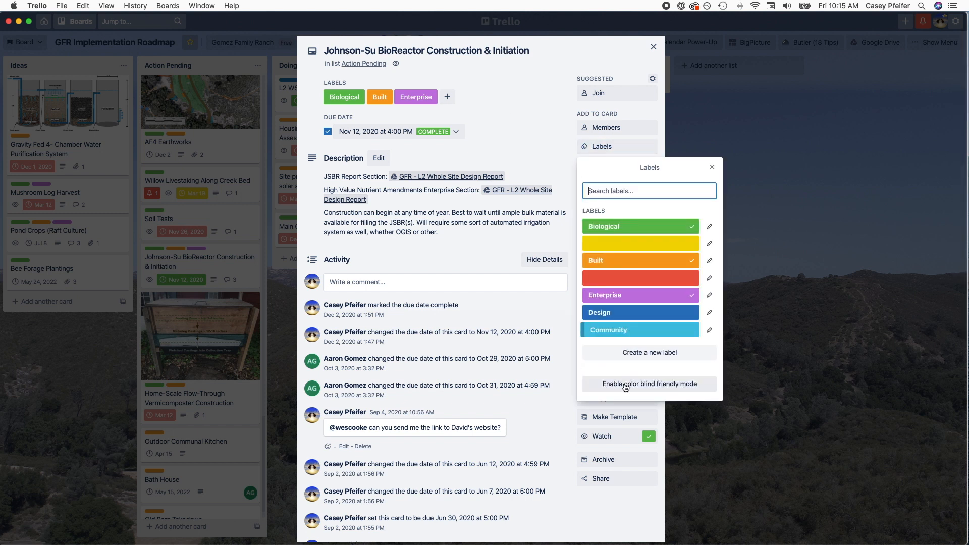
left_click(712, 169)
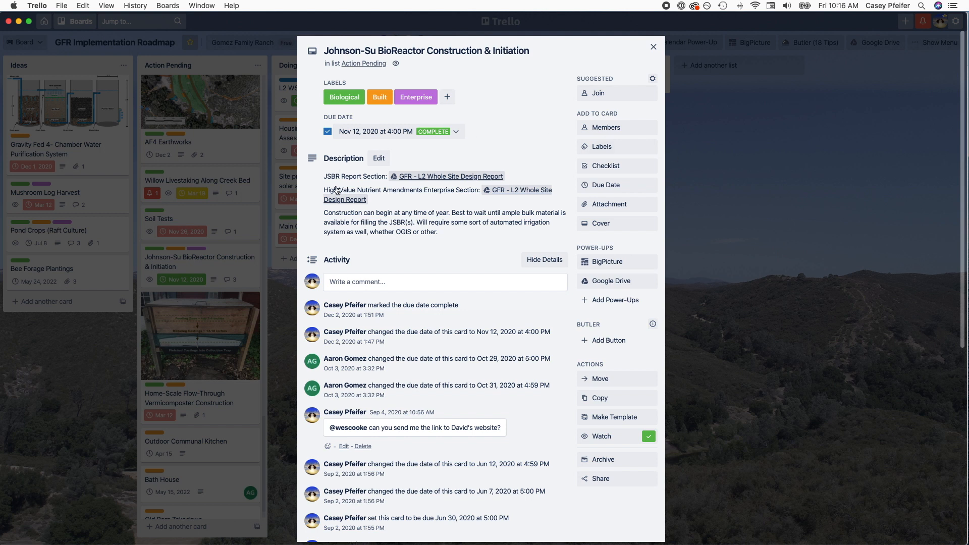
Step: Follow the card's JSBR Report Section link to the design report and copy the link address of the Johnson-Su BioReactor bookmark
left_click(426, 176)
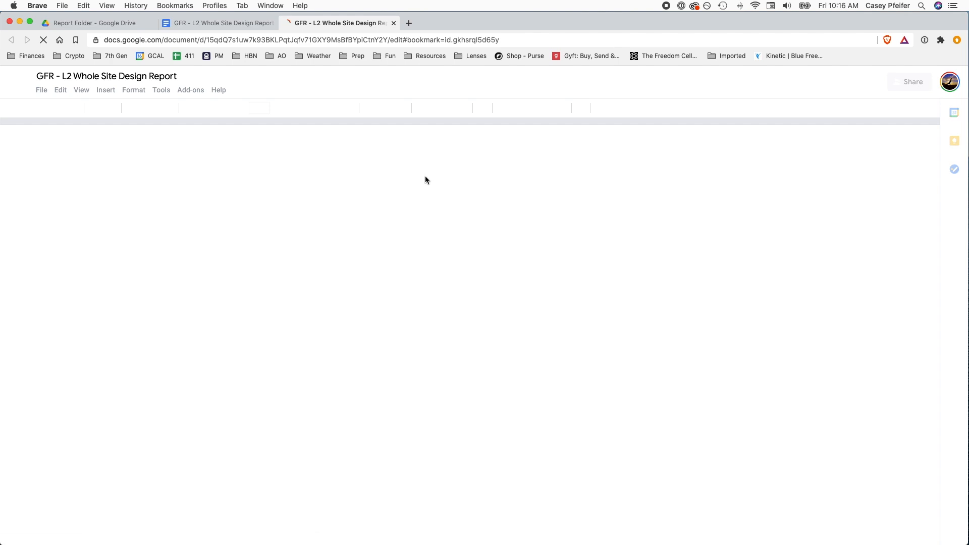
left_click(205, 21)
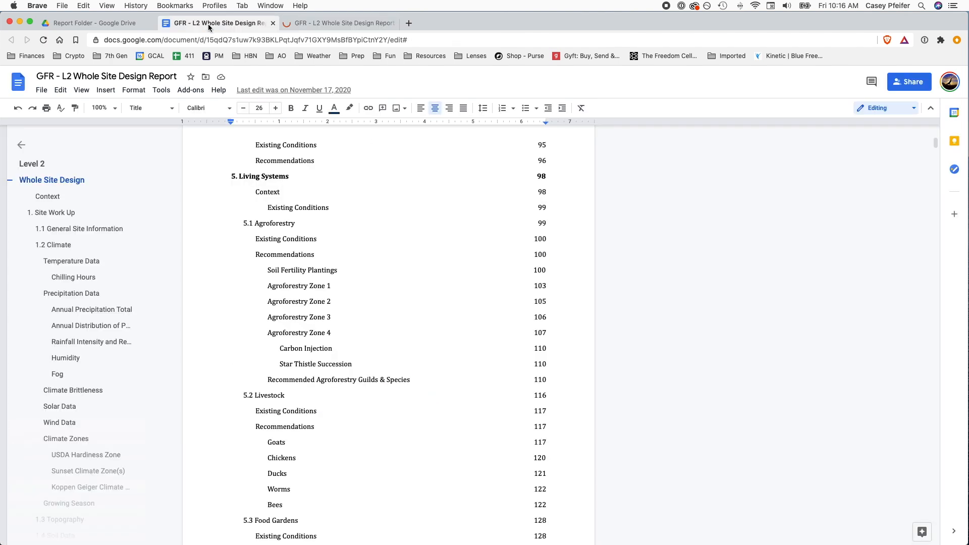
left_click(323, 24)
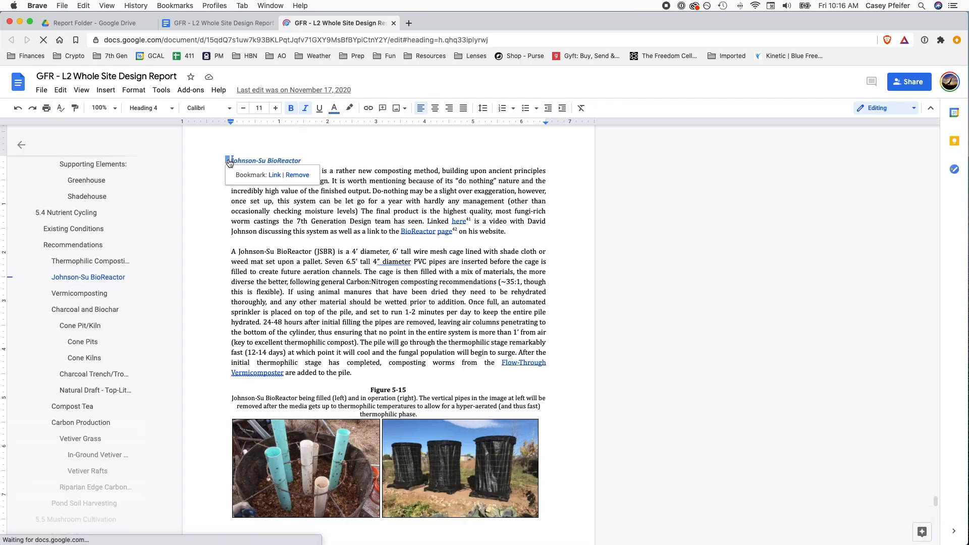
right_click(275, 177)
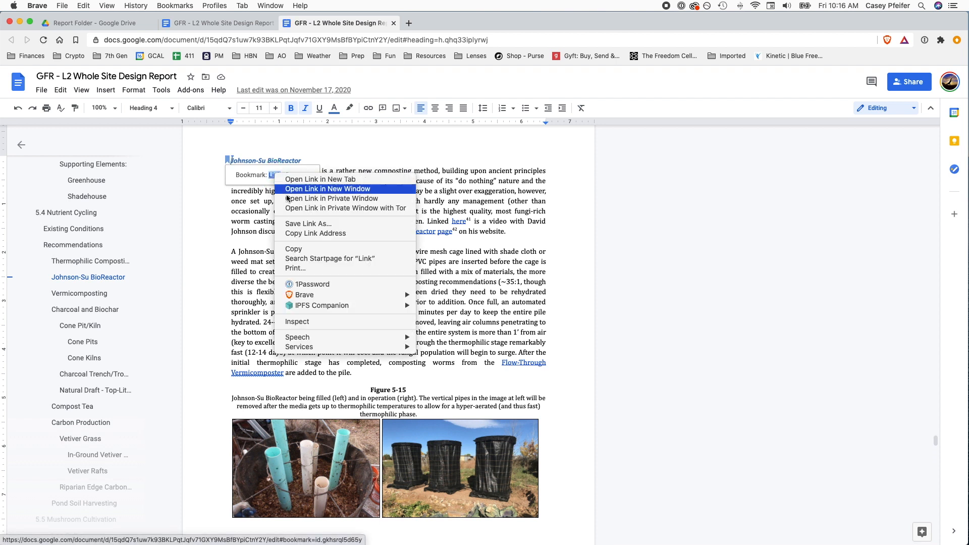
left_click(301, 231)
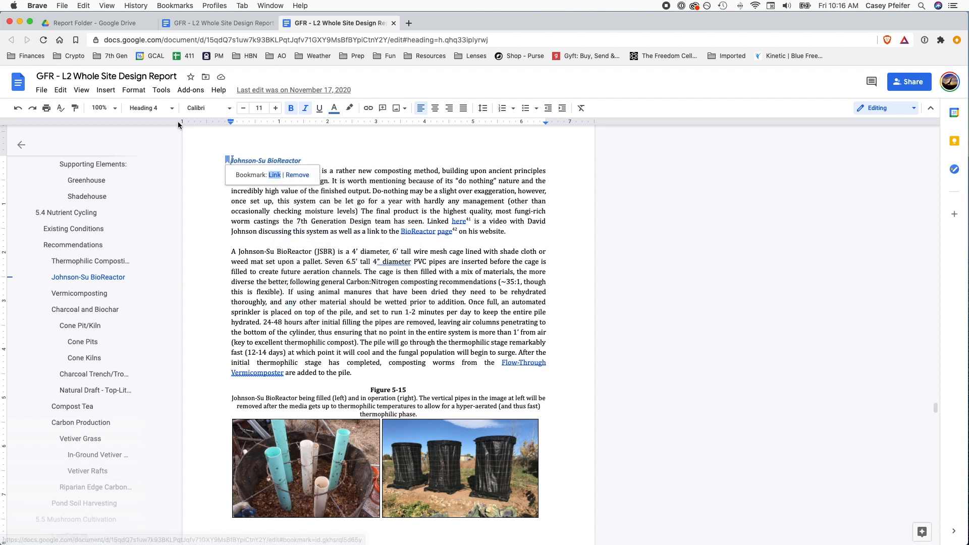
Step: Return to Trello and attach the copied bookmark link to the BioReactor card with the link name "JSBR SEction"
key("super+Tab")
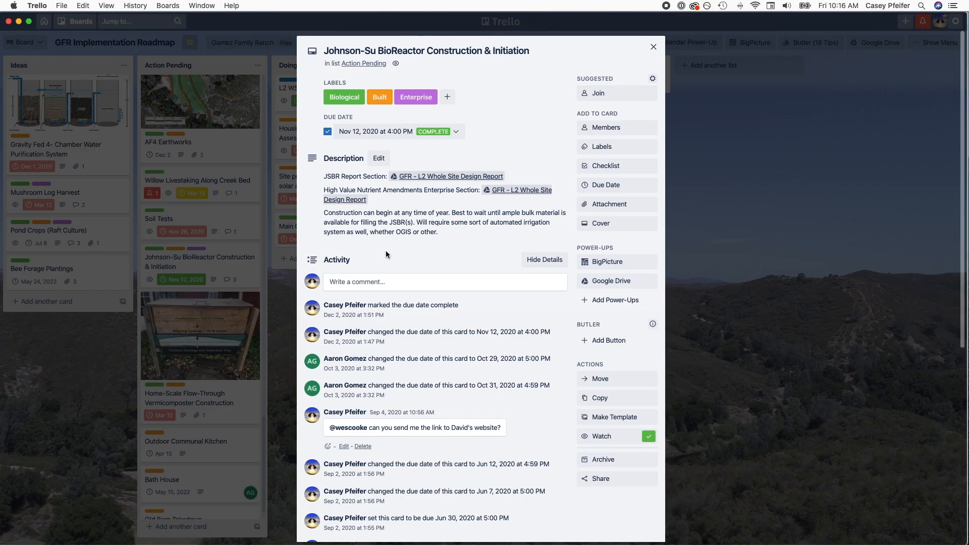
left_click(396, 281)
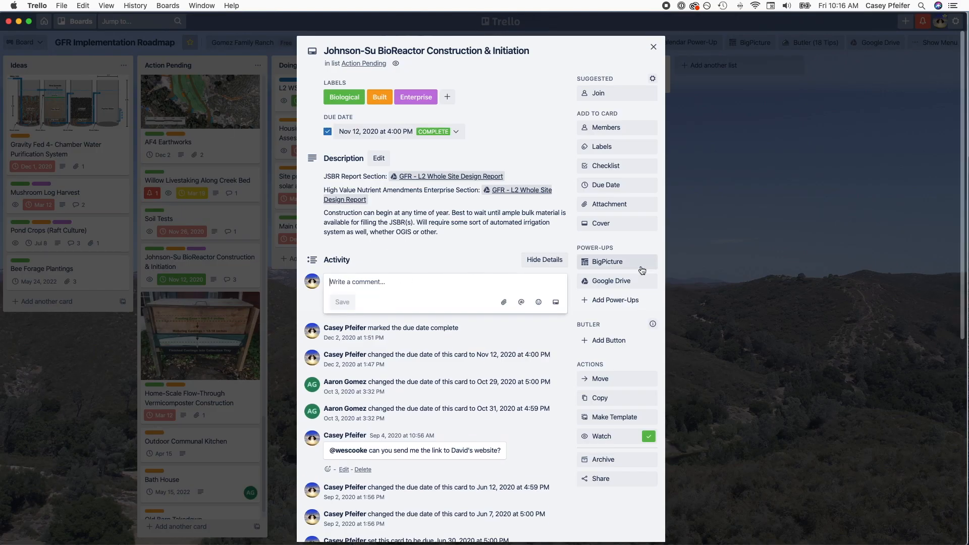
left_click(616, 205)
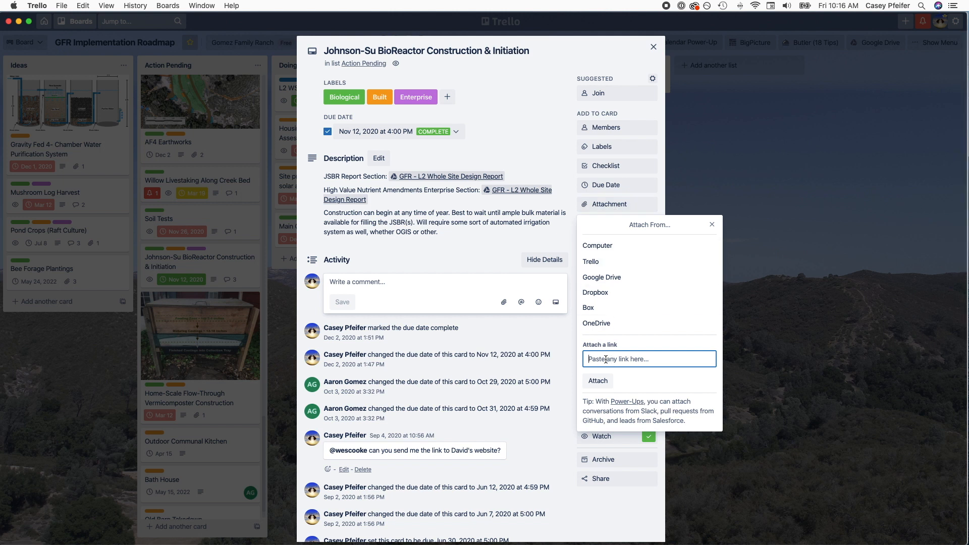
key("super+v")
left_click(609, 390)
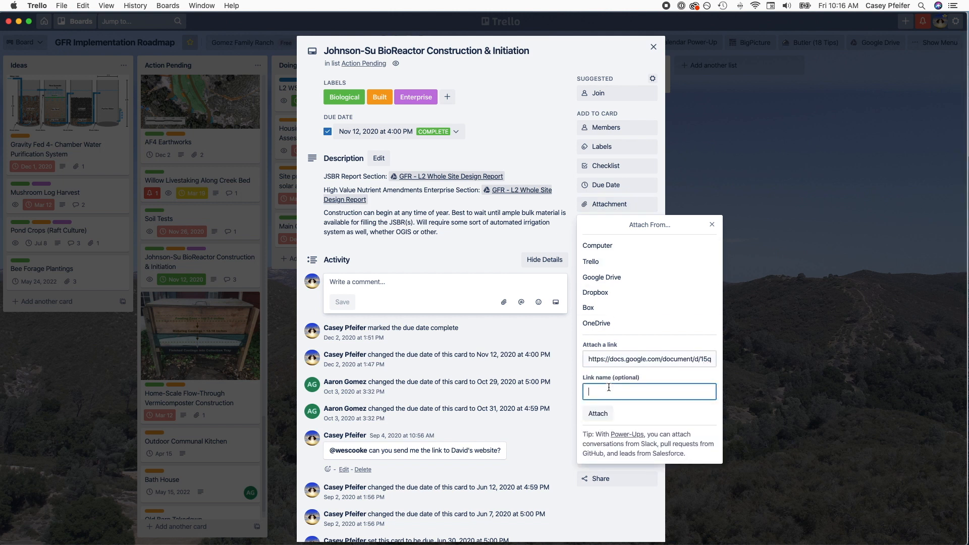
type("JSBR SEction")
left_click(599, 414)
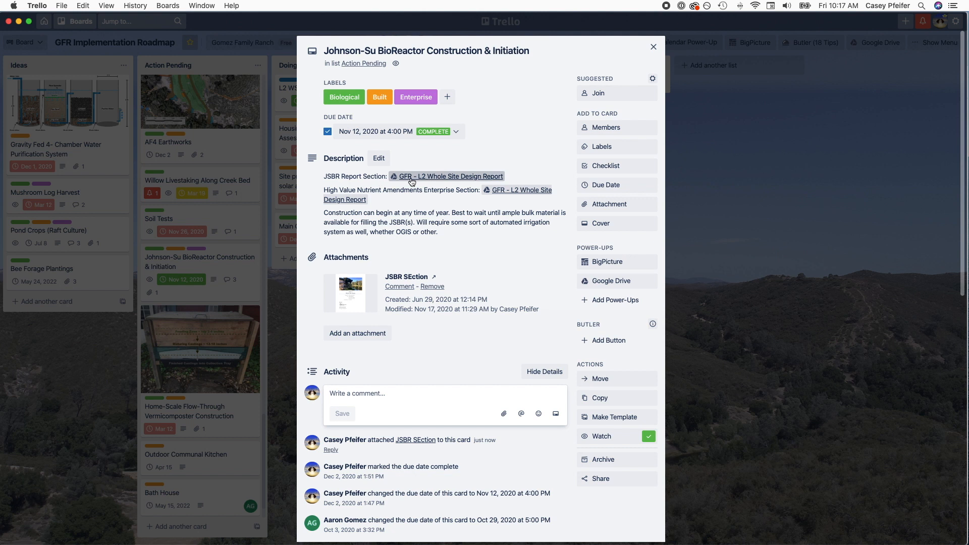
left_click(455, 151)
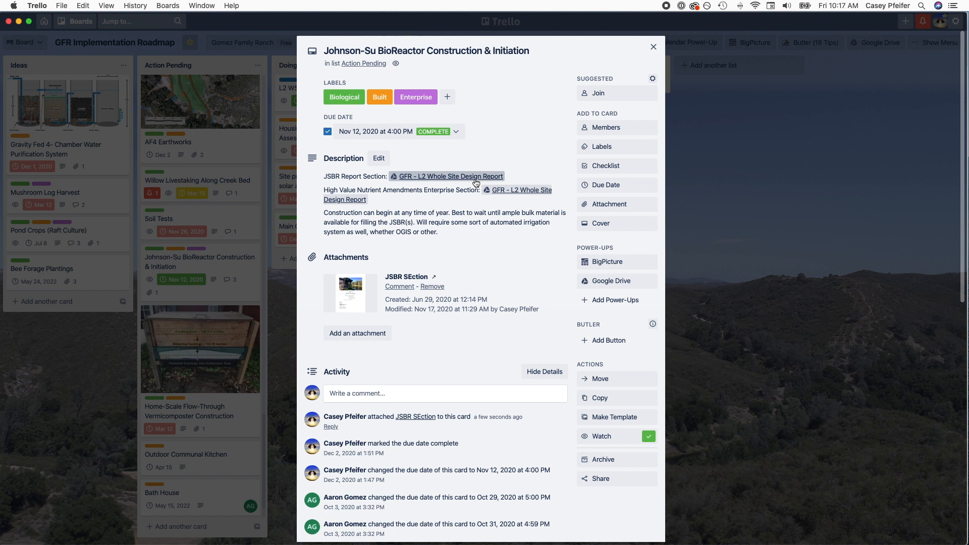
Step: View the report linked under High Value Nutrient Amendments Enterprise Section, and return to the Trello card
left_click(504, 194)
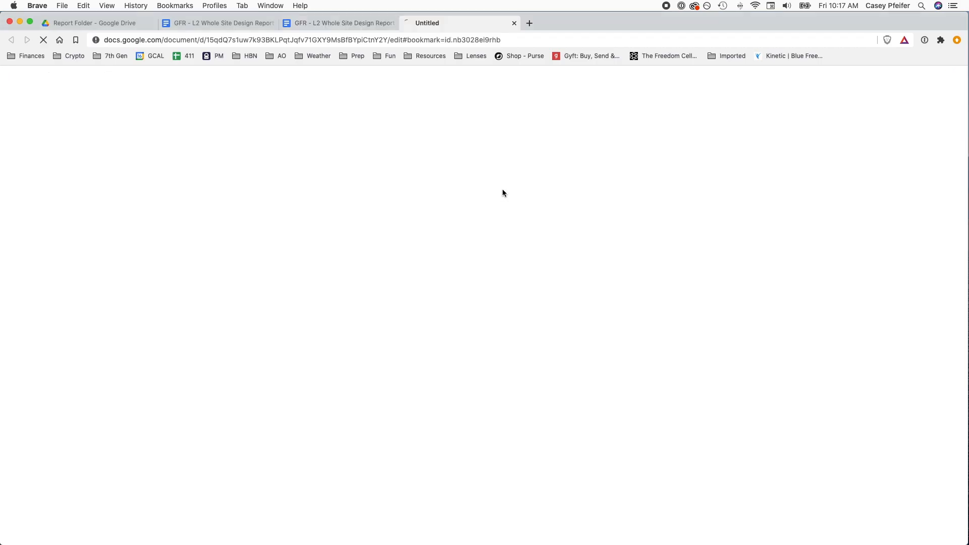
left_click(216, 20)
key("super+Tab")
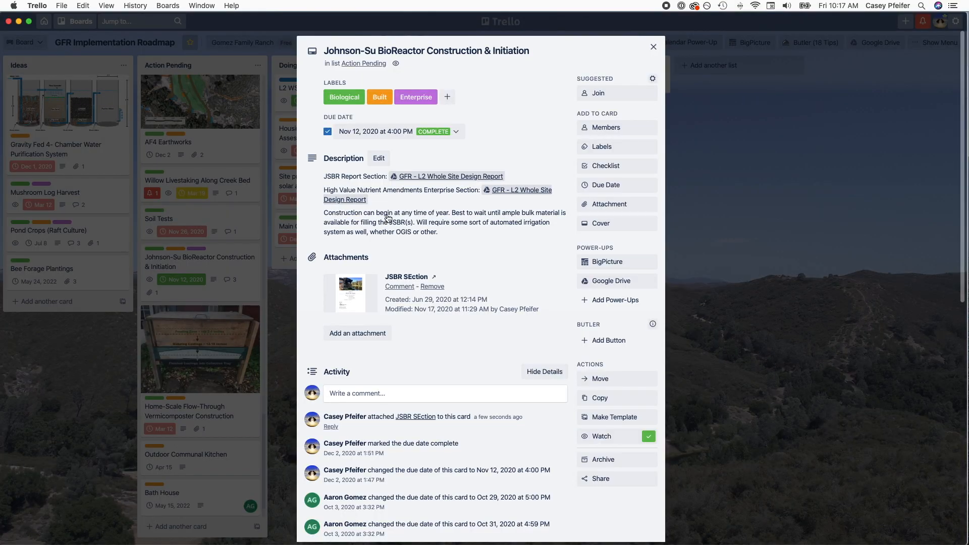
Step: Draft a card comment mentioning two team members and asking "how did the installation go?", and discard it unsaved
left_click(370, 394)
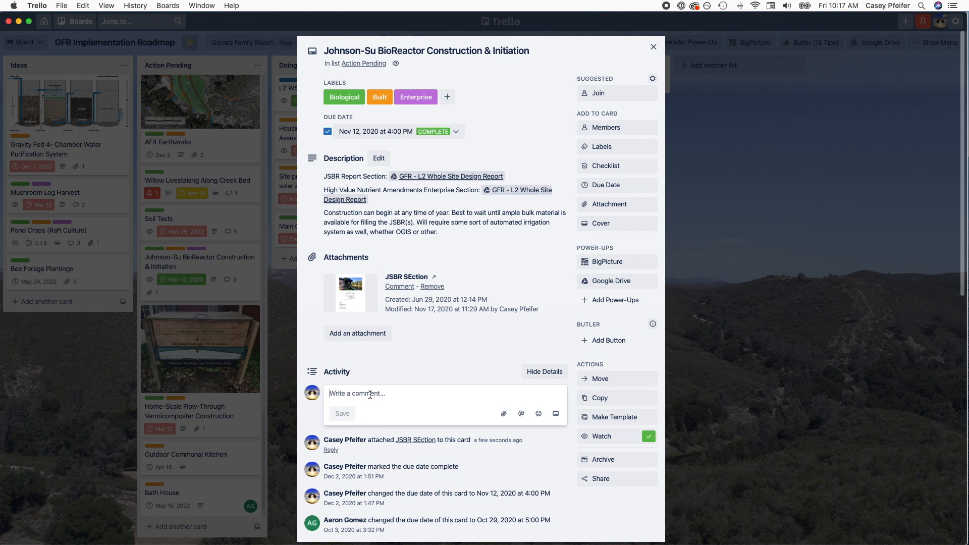
type("@wes")
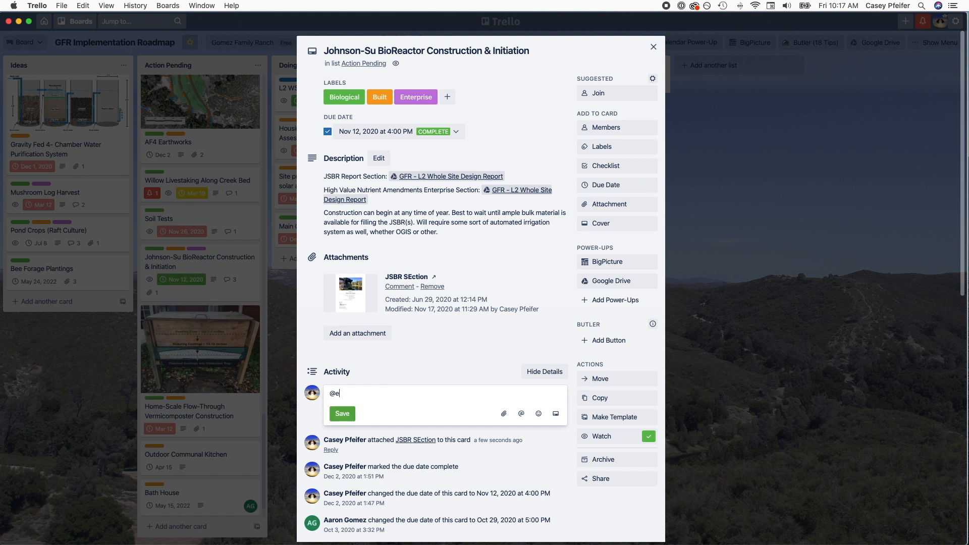
type(" W")
key("BackSpace")
type("@aar")
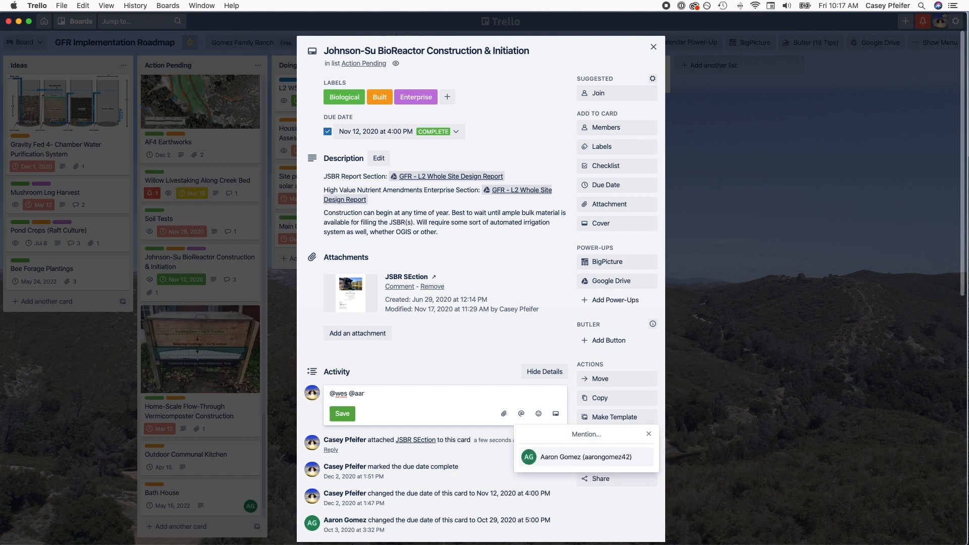
left_click(574, 458)
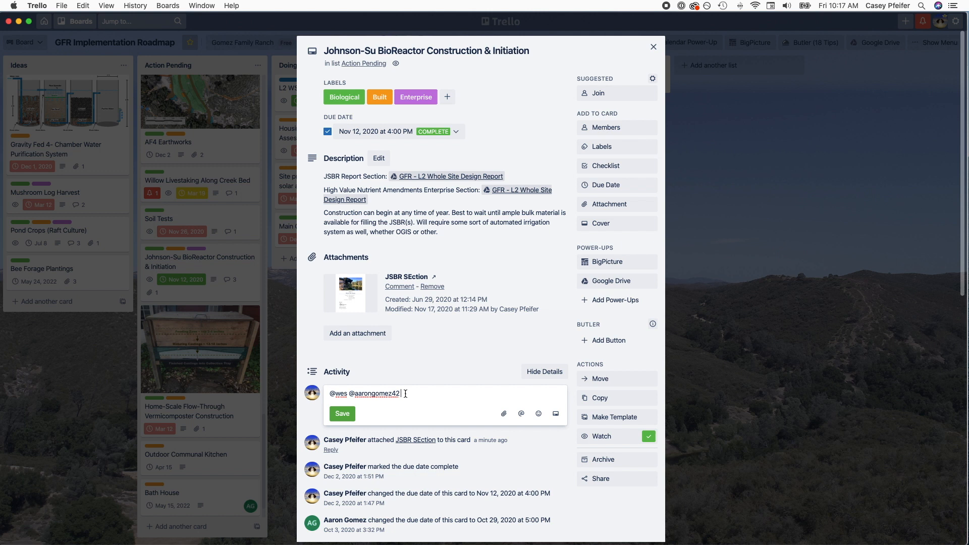
type("how did the installation go?")
triple_click(398, 393)
key("BackSpace")
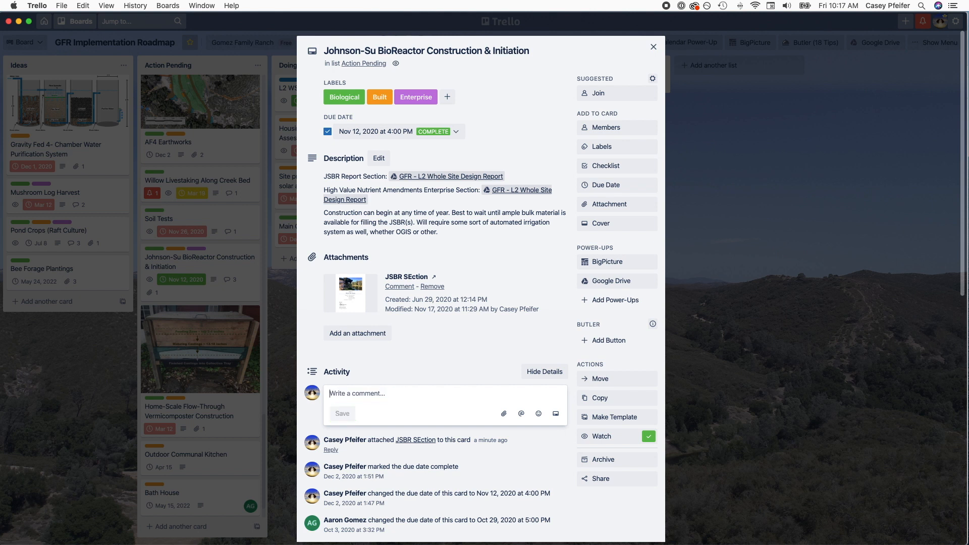
left_click(437, 362)
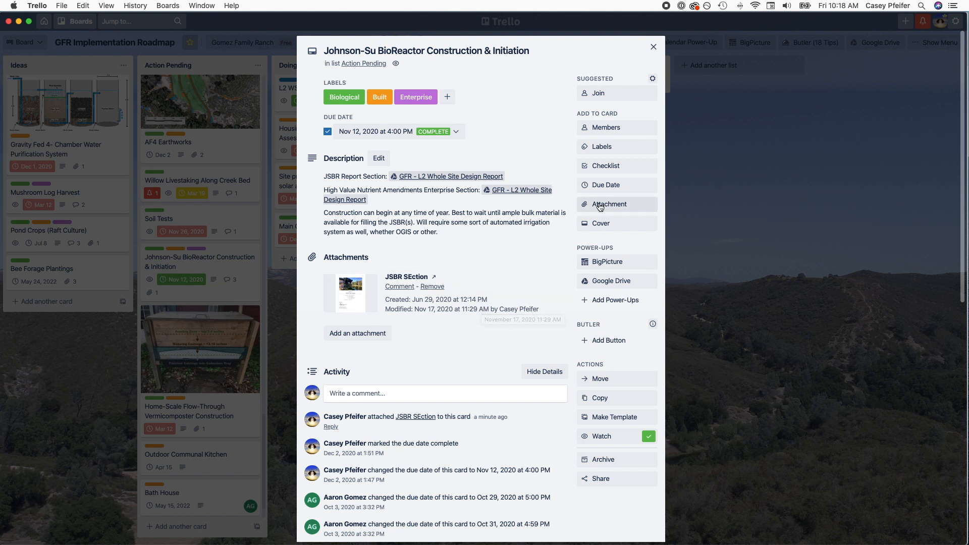
Step: Check which board members can be assigned to the card, without assigning anyone
left_click(606, 130)
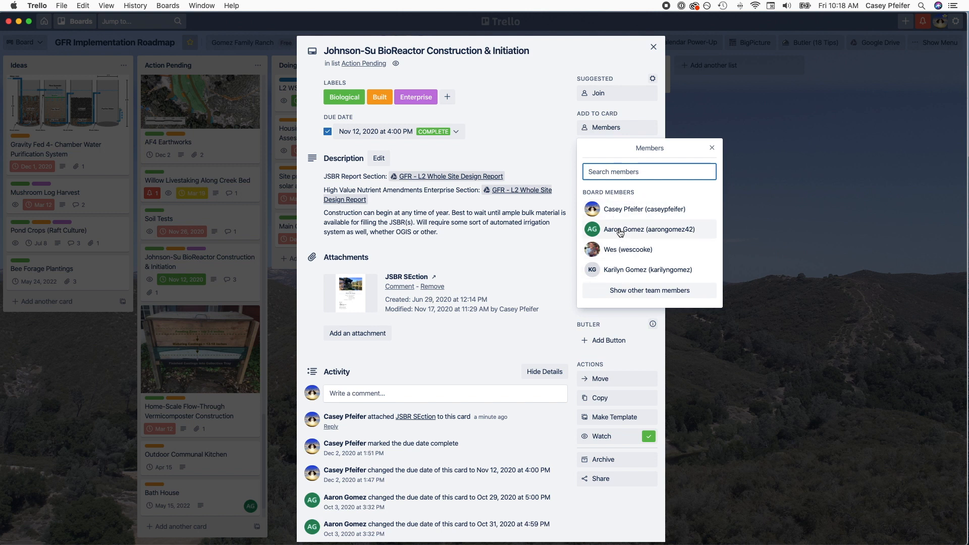
left_click(712, 148)
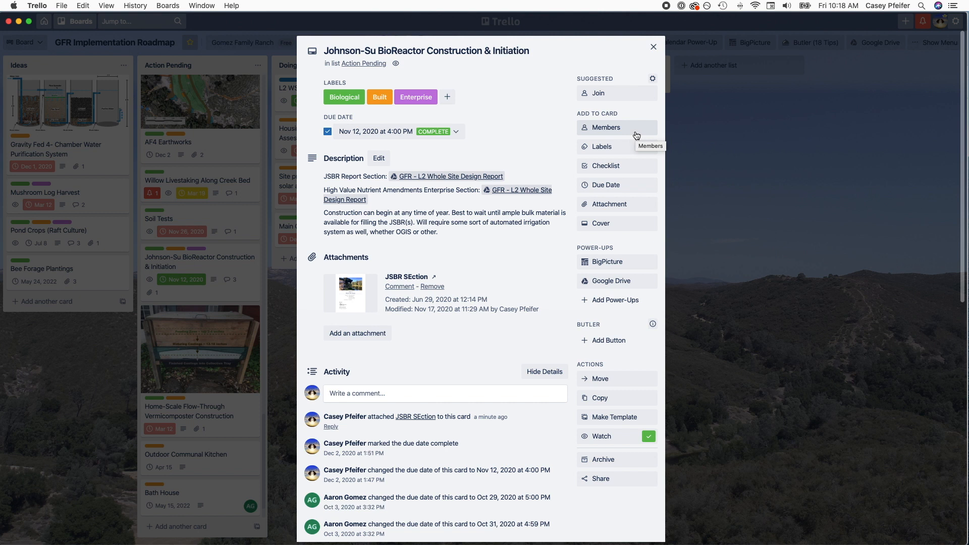
Step: Add a "Materials Needed" checklist to the BioReactor card with the item "Conceret REmesh x 3"
left_click(608, 166)
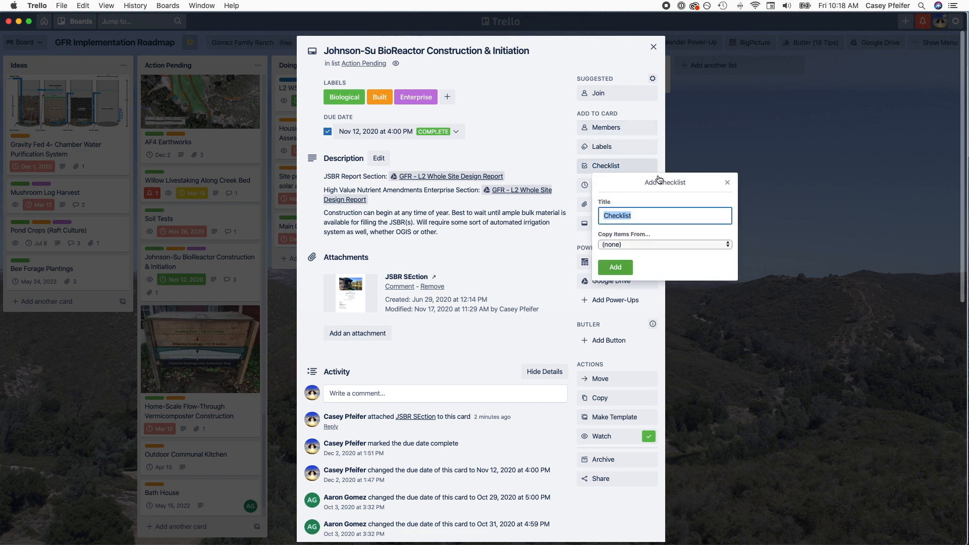
left_click(728, 183)
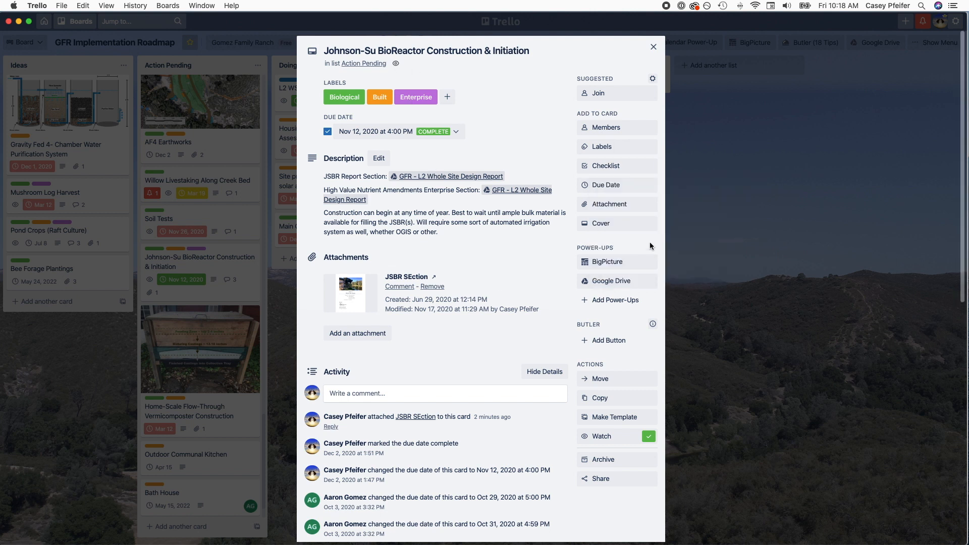
left_click(607, 166)
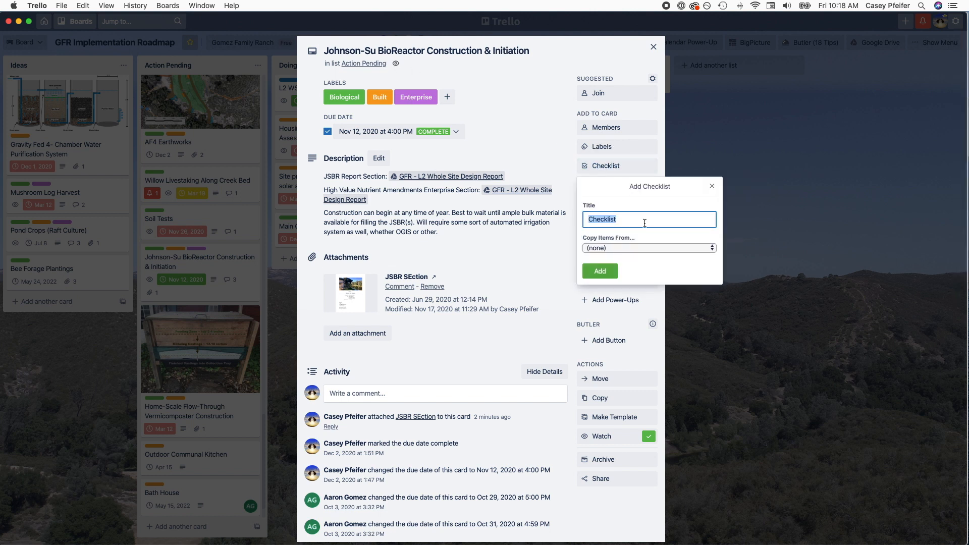
type("Materials Needed")
left_click(608, 265)
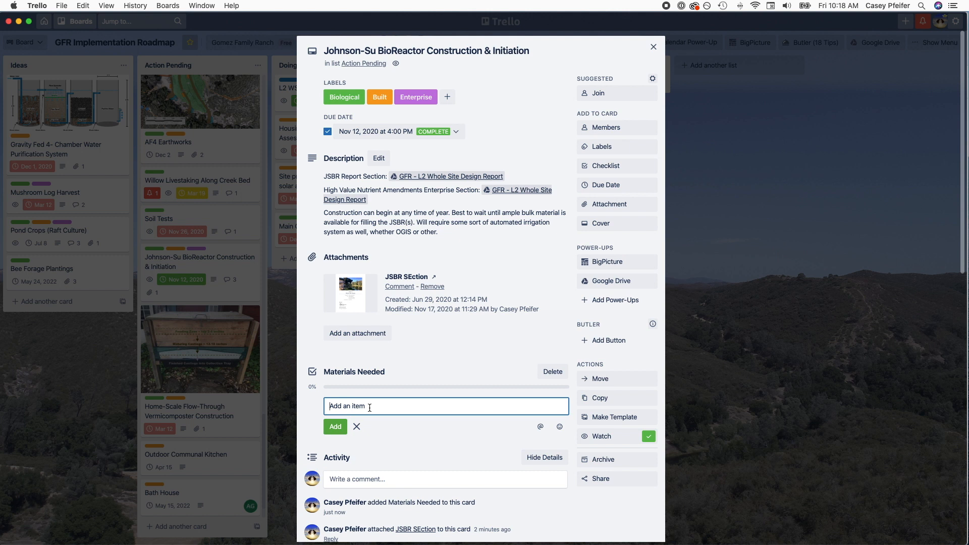
type("Conceret REmesh x 3")
key("Return")
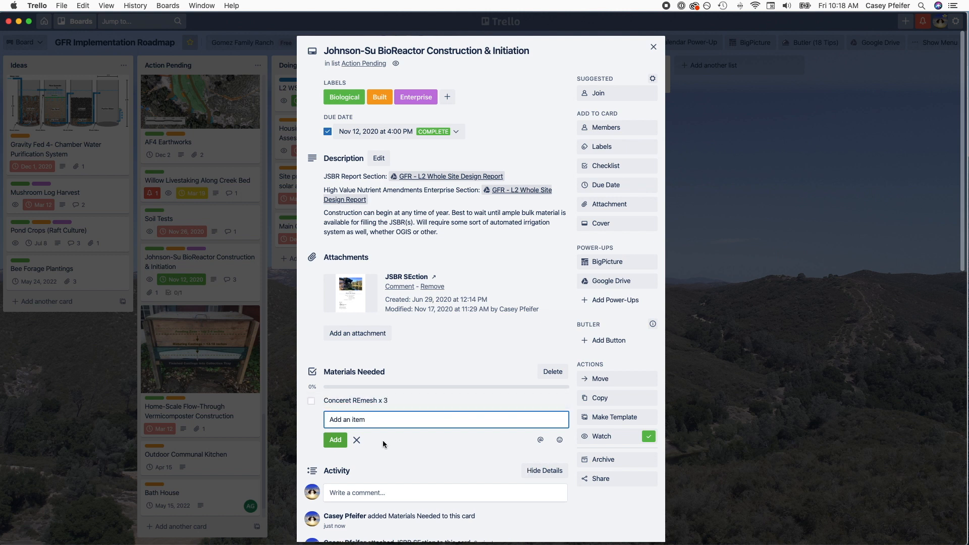
Step: Mark the "Conceret REmesh x 3" item complete, and delete the Materials Needed checklist from the card
left_click(312, 402)
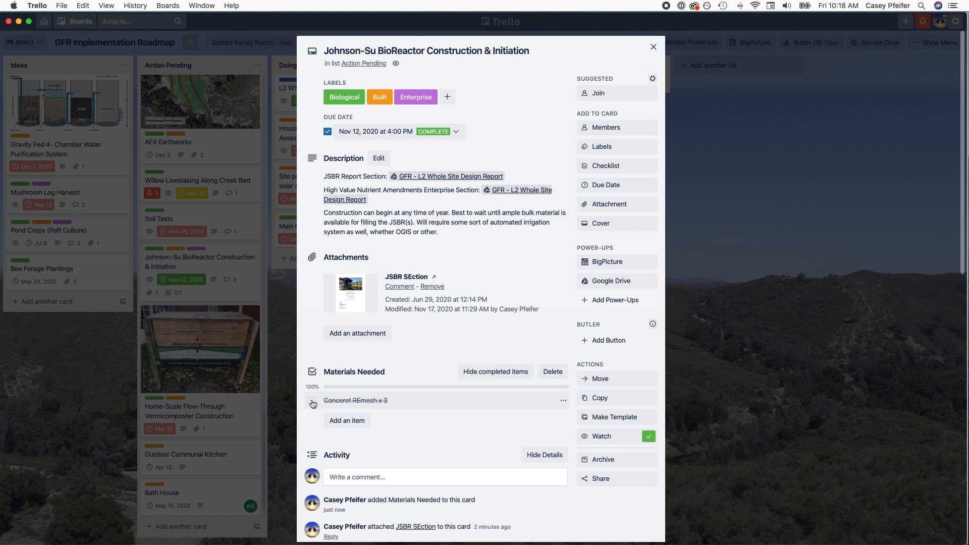
left_click(554, 373)
left_click(618, 442)
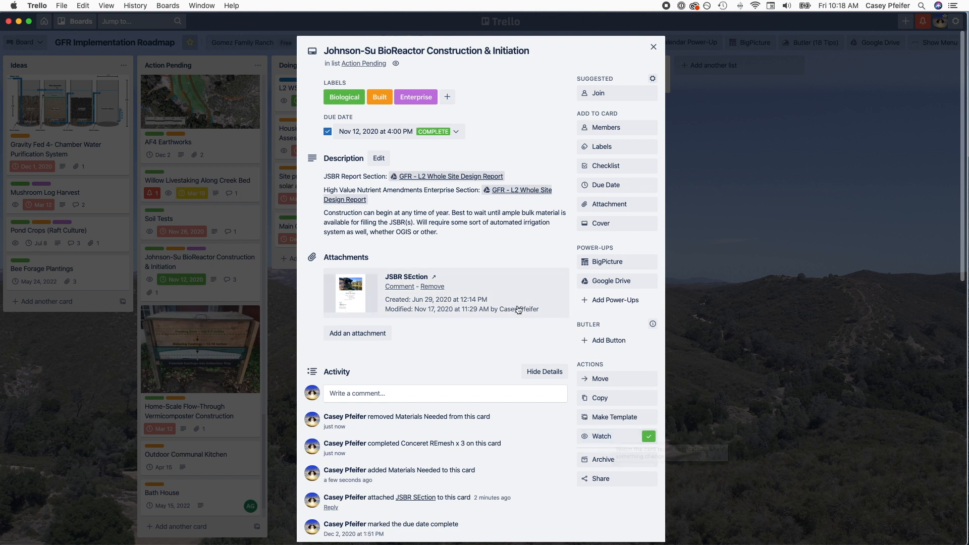
Step: View the BioReactor card's due date and reminder settings without changing them
left_click(614, 186)
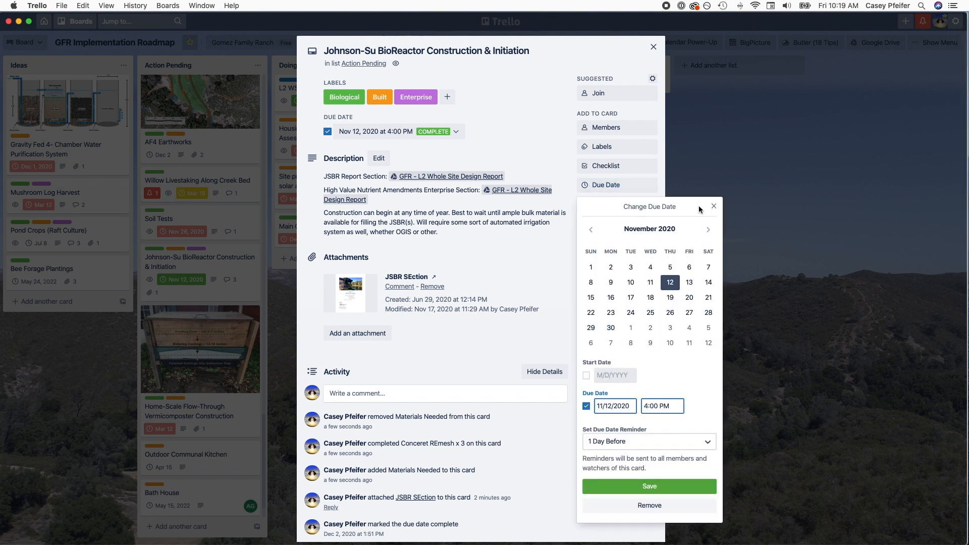
left_click(714, 207)
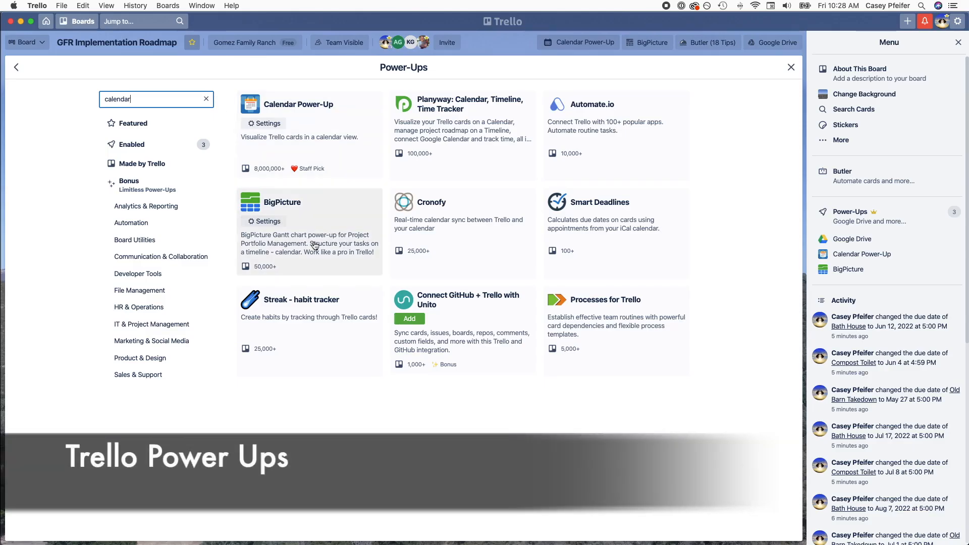
Step: Browse the available Power-Ups, including the File Management category, and look up Evernote
left_click(315, 245)
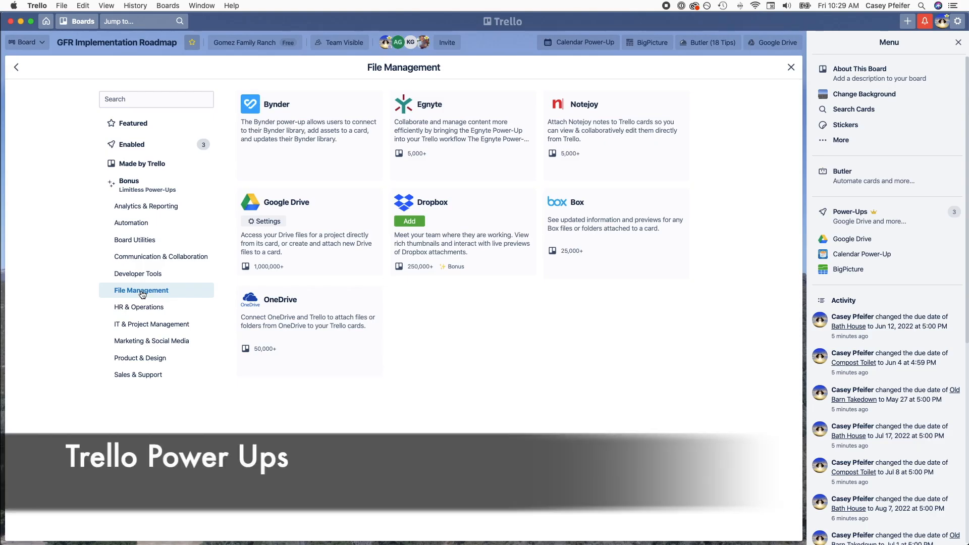
left_click(145, 310)
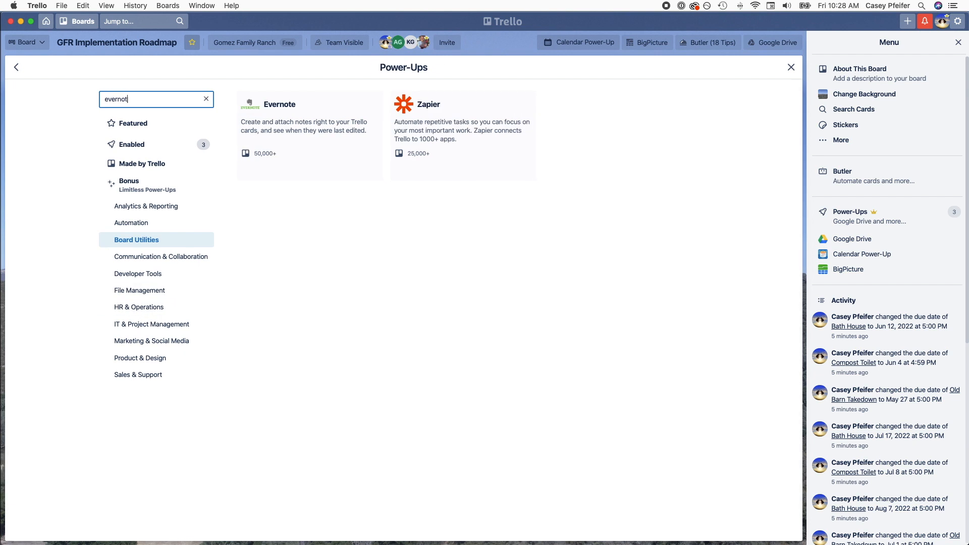
left_click(254, 108)
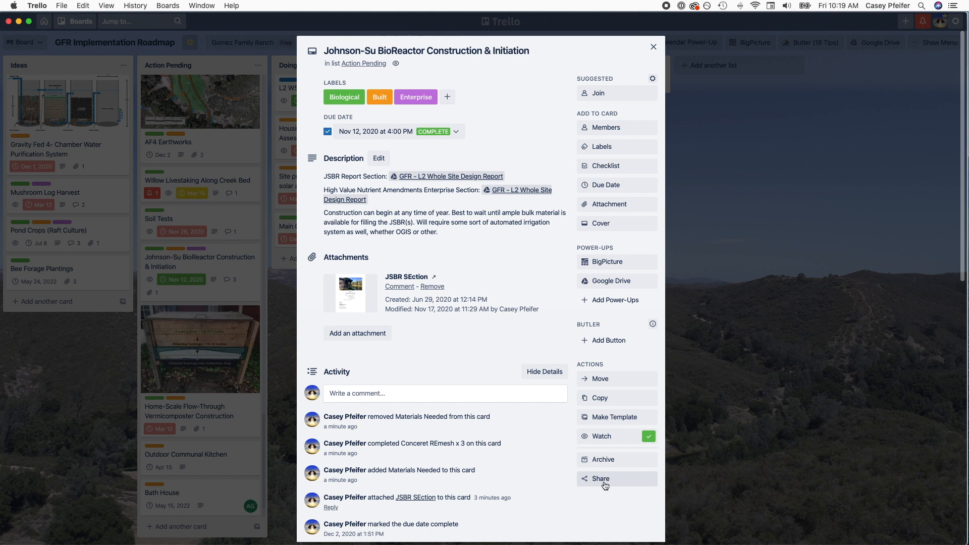
Step: Review the BioReactor card's sharing options, including its link, embed code and e-mail address
left_click(603, 482)
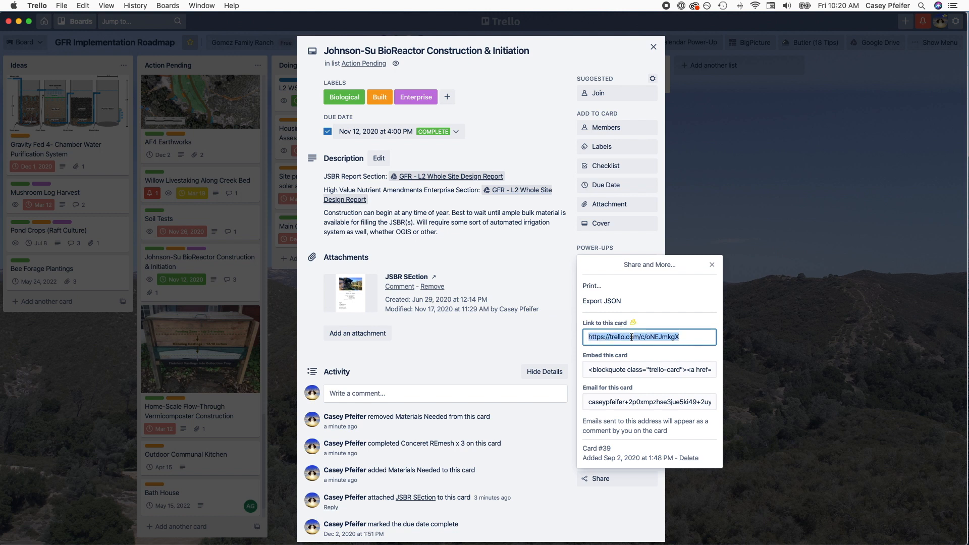
left_click(644, 370)
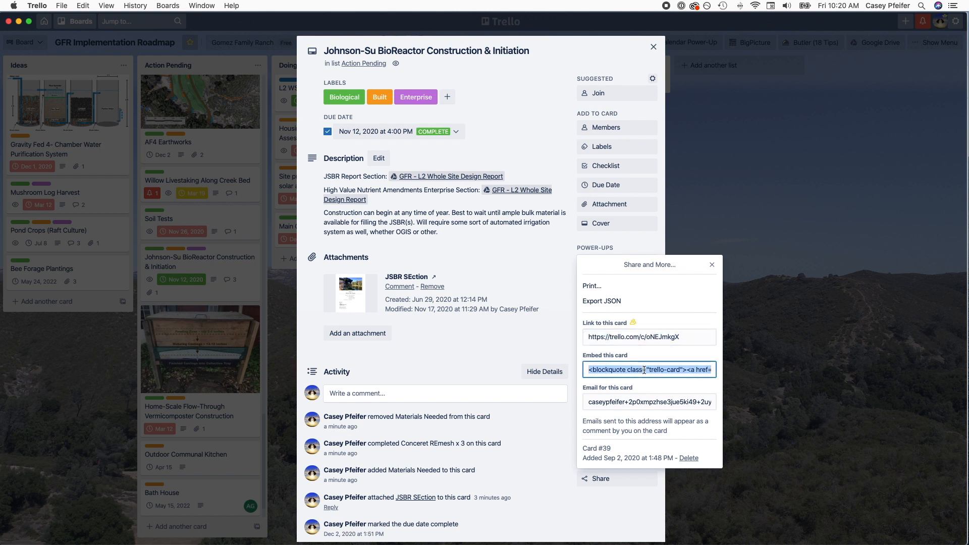
left_click(634, 400)
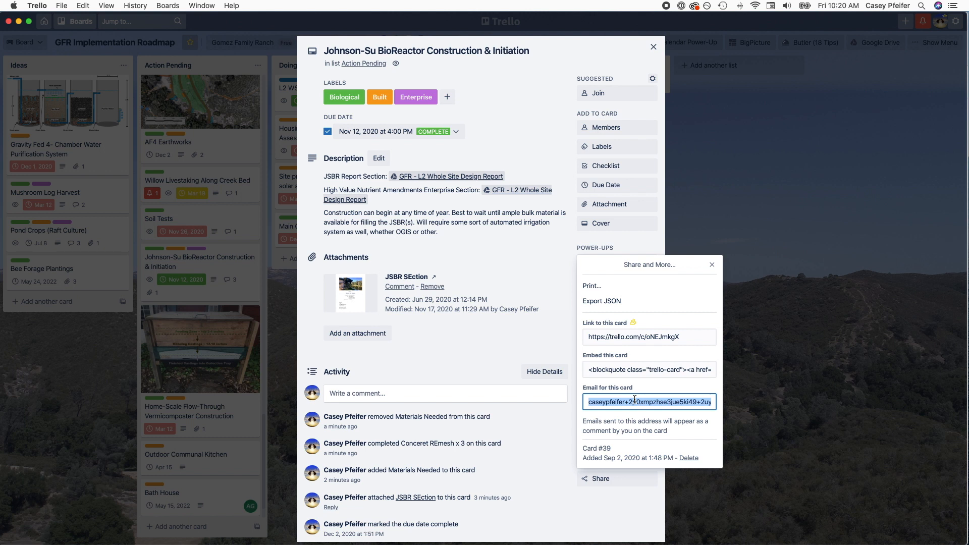
left_click(712, 266)
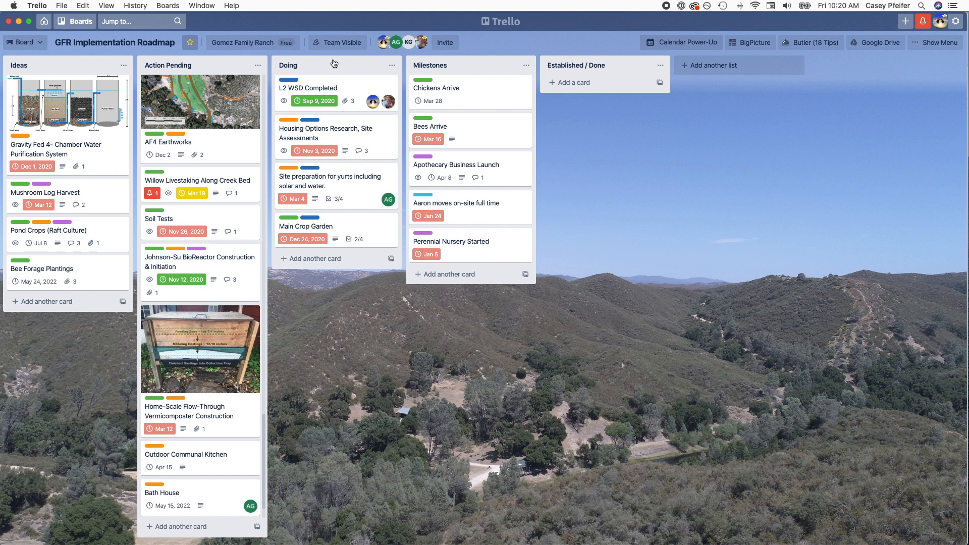
Step: Open the board's BigPicture Gantt chart and examine its data options and its layout and display settings
left_click(748, 45)
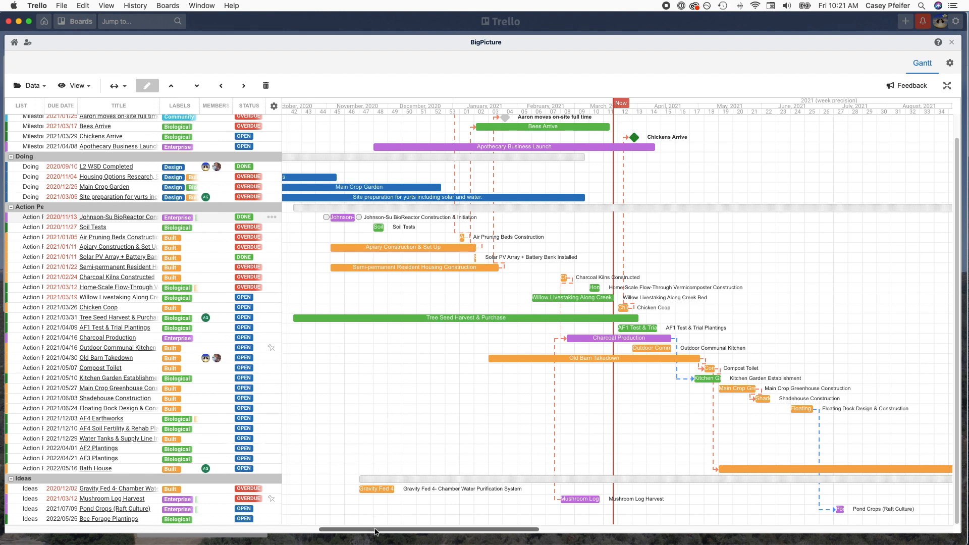
left_click(42, 86)
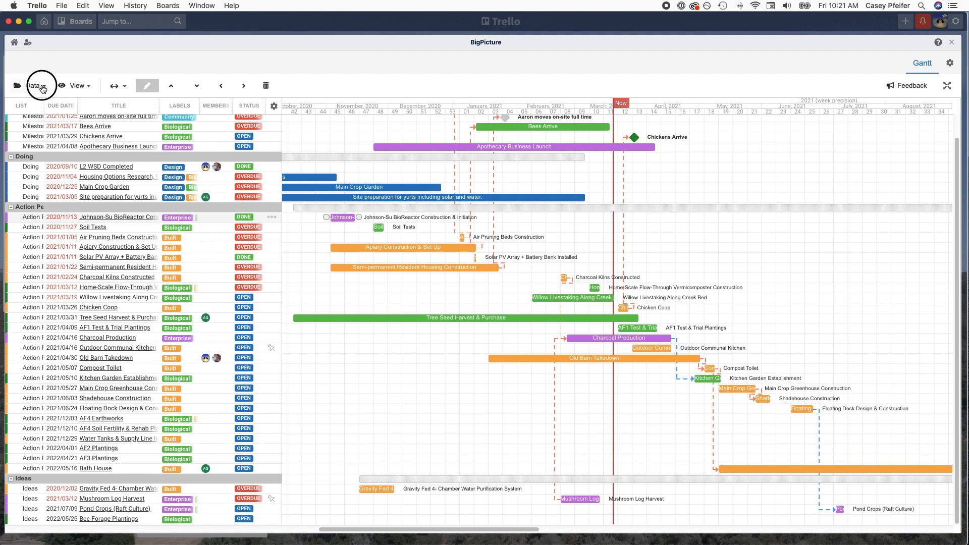
mouse_move(46, 104)
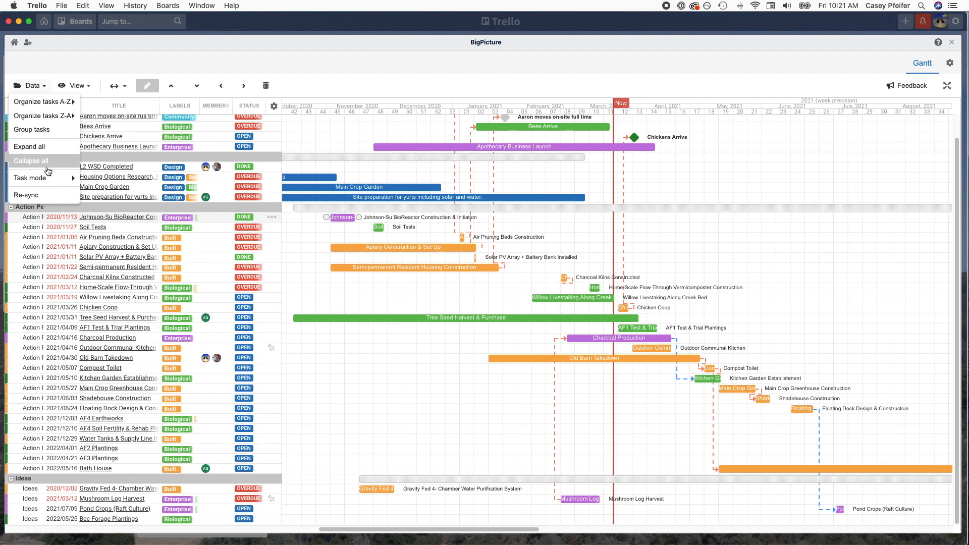
left_click(77, 86)
mouse_move(86, 103)
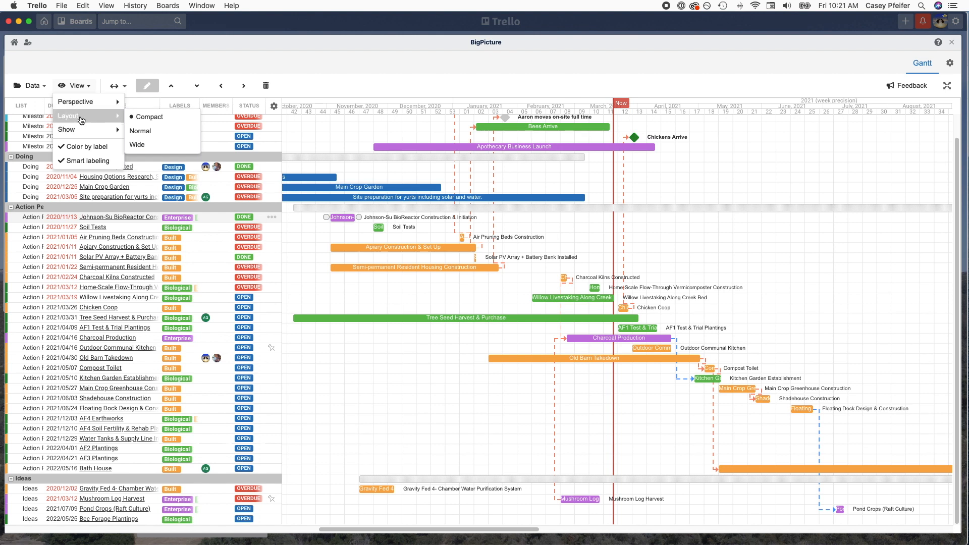
mouse_move(81, 133)
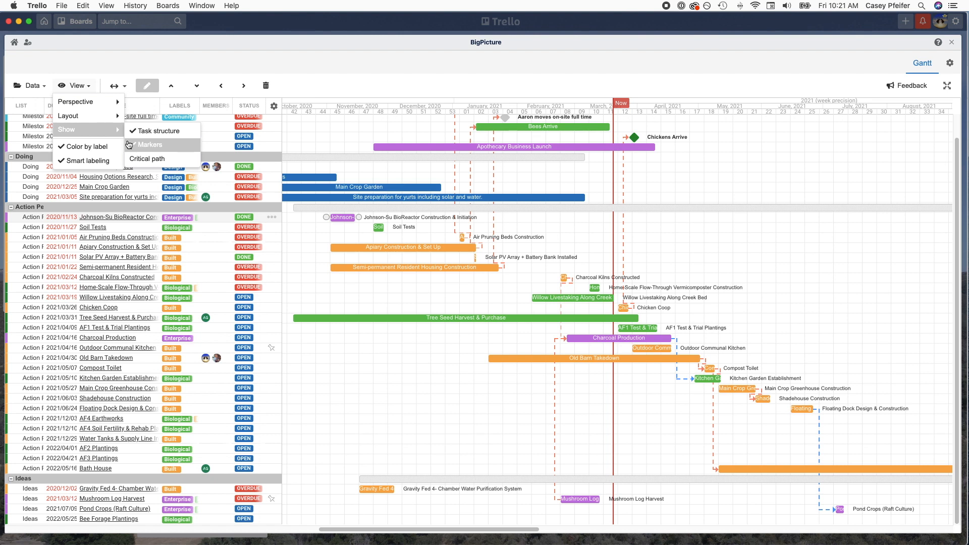
left_click(82, 86)
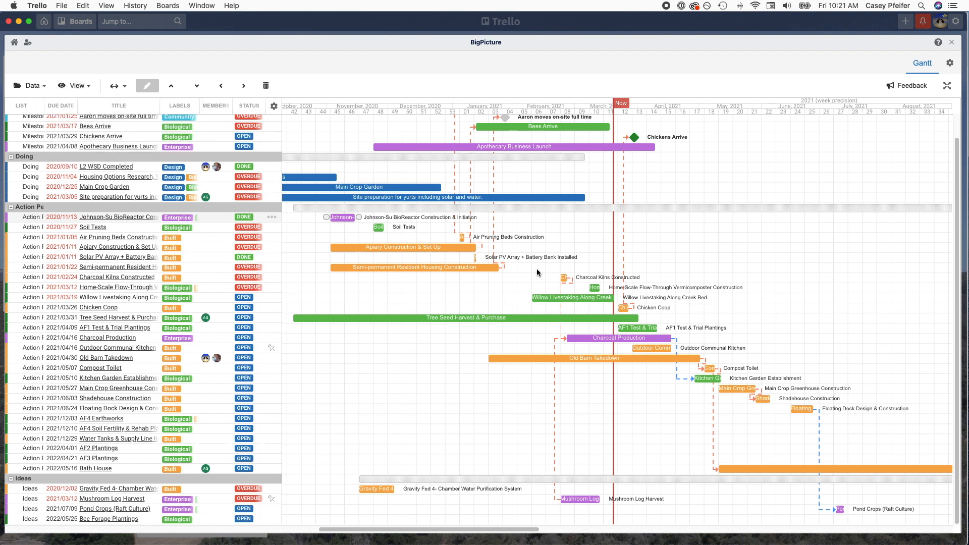
Step: Shift the Old Barn Takedown task on the timeline back to a 2021/04/09 due date, and forward to 2021/05/07
mouse_move(550, 319)
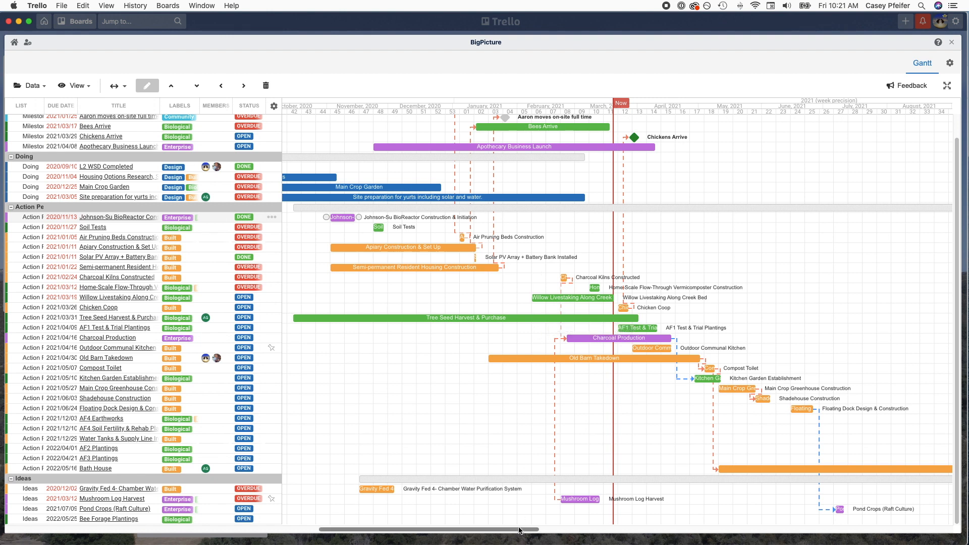
left_click_drag(519, 531, 558, 529)
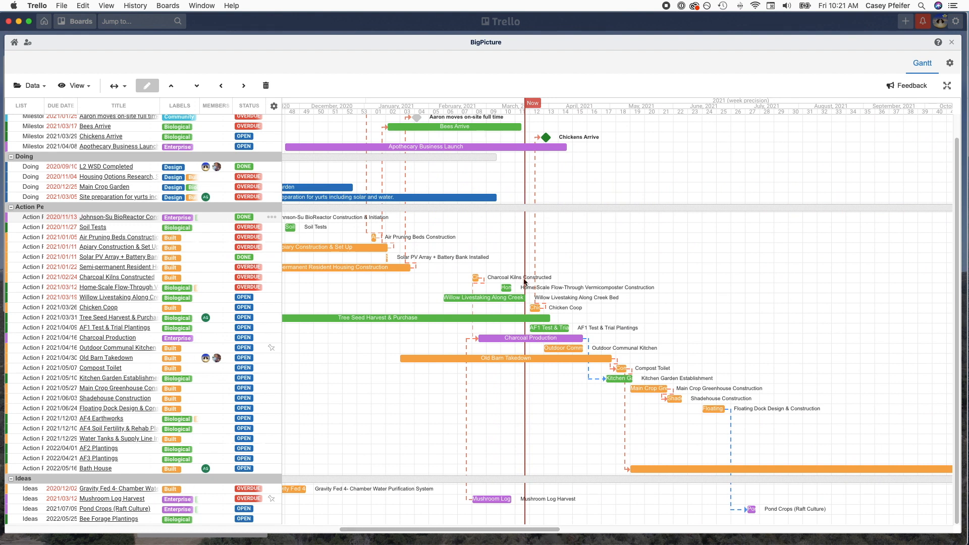
left_click_drag(524, 529, 526, 500)
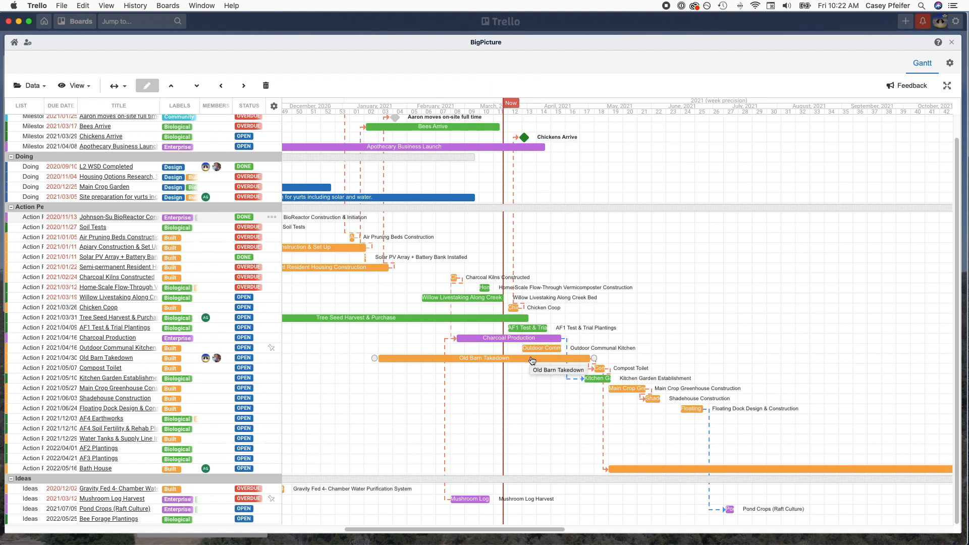
left_click_drag(533, 360, 488, 359)
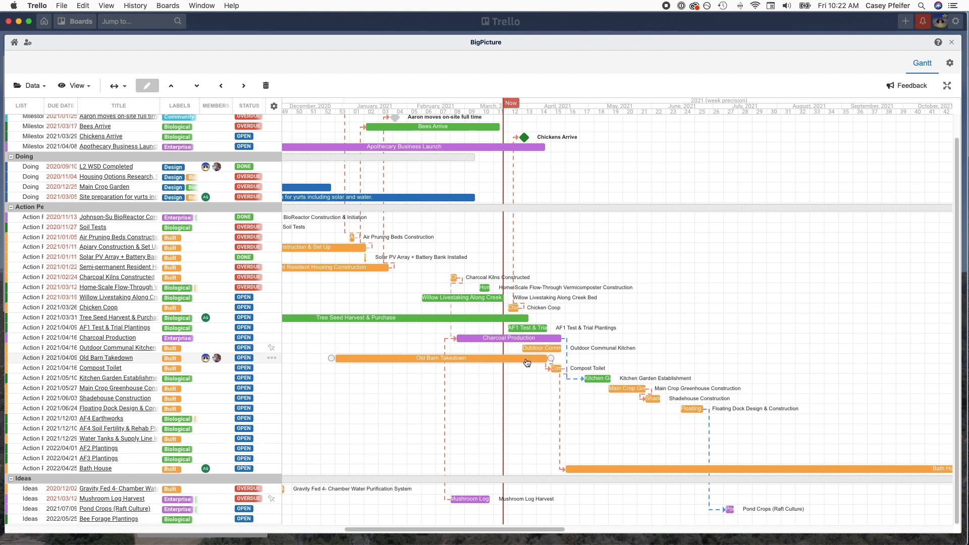
left_click_drag(525, 361, 575, 361)
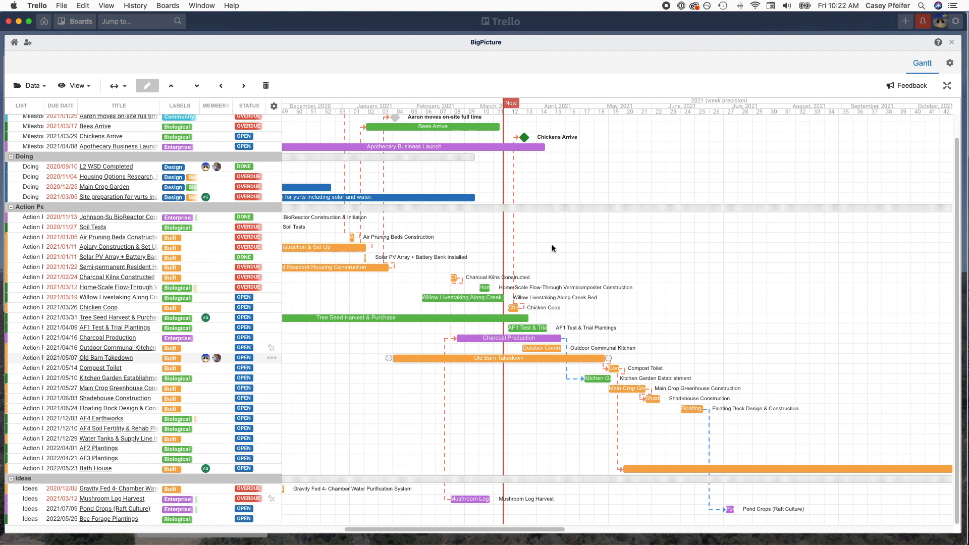
Step: Set a lag time of 15 on the link from Old Barn Takedown to Compost Toilet, keeping the End to start link type
left_click(609, 367)
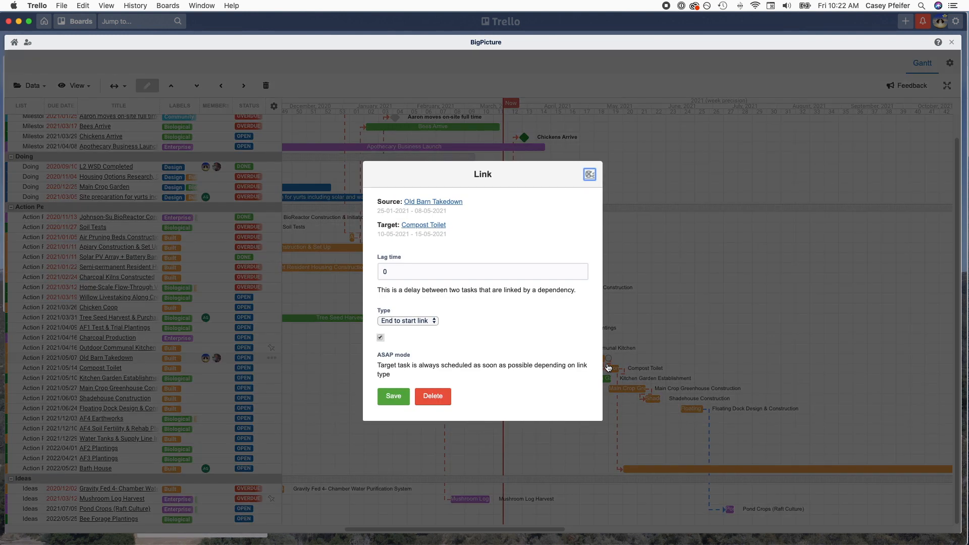
left_click(411, 276)
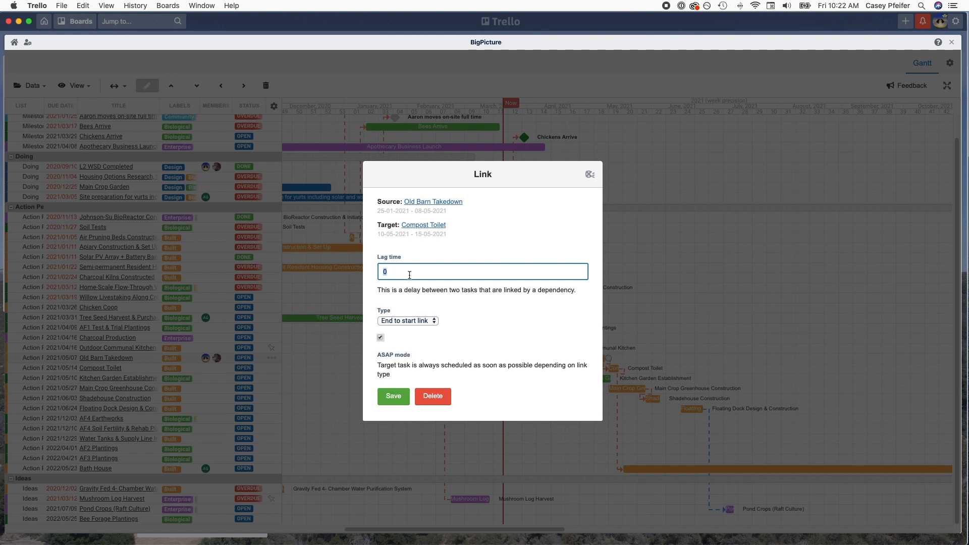
type("60")
key("BackSpace")
key("BackSpace")
type("15")
left_click(433, 325)
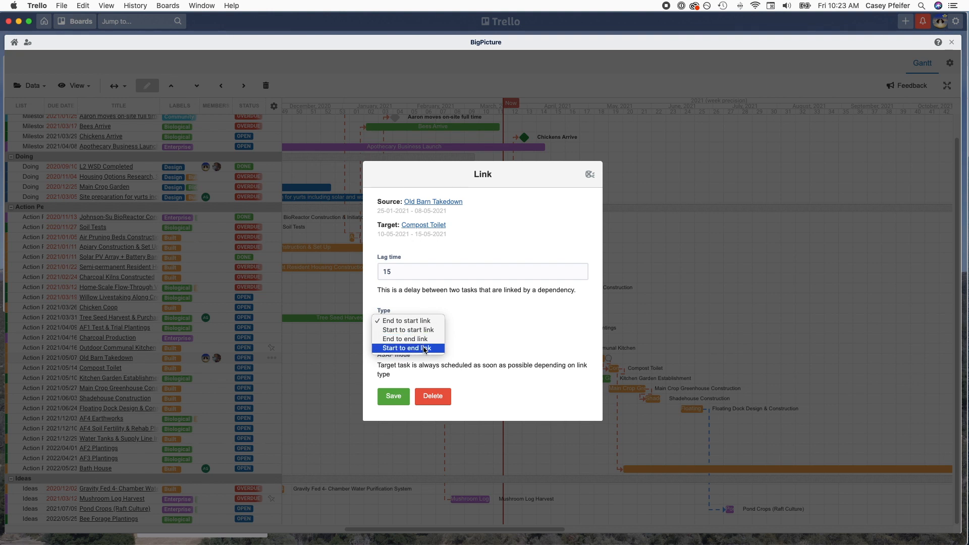
left_click(476, 350)
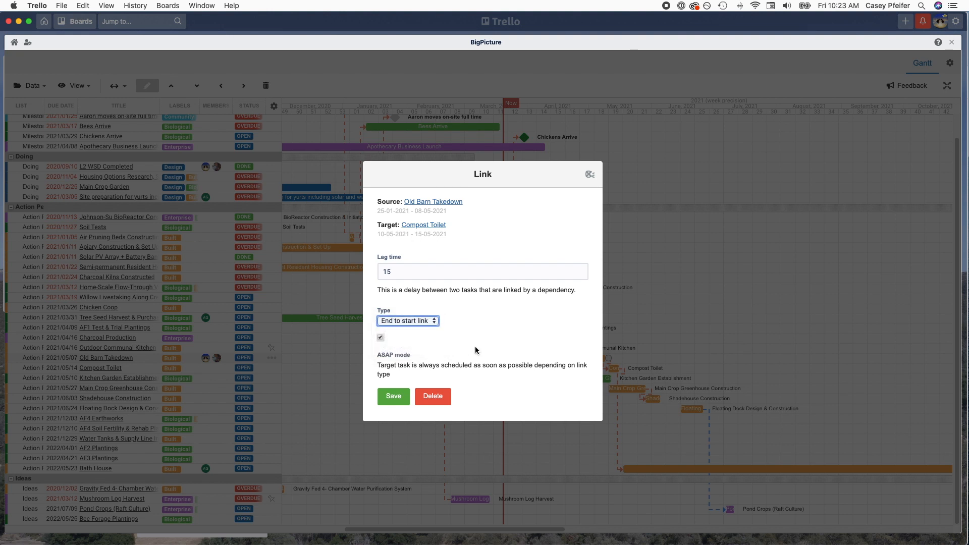
left_click(394, 396)
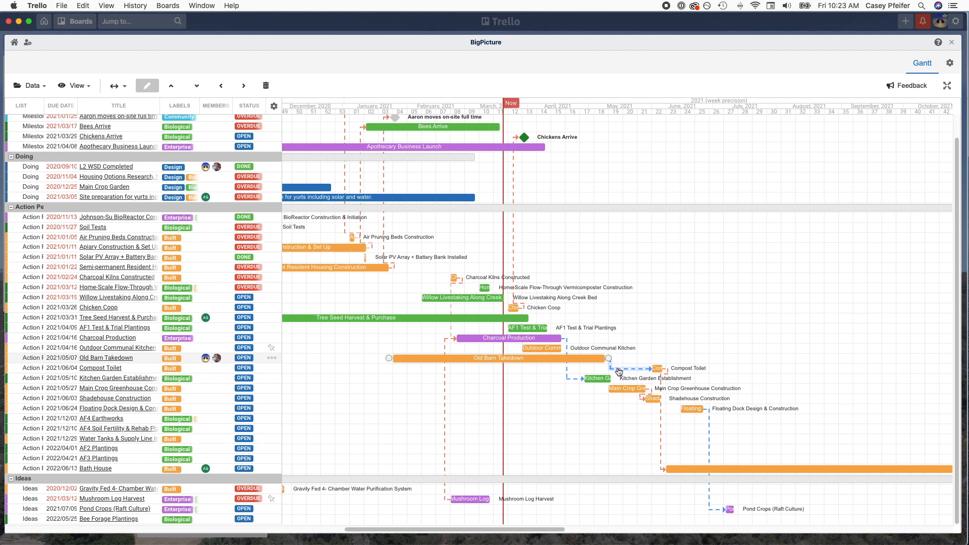
Step: Shift the Old Barn Takedown task to a 2021/07/02 due date and set the lag time of its link to Compost Toilet to 0
left_click_drag(568, 362, 676, 362)
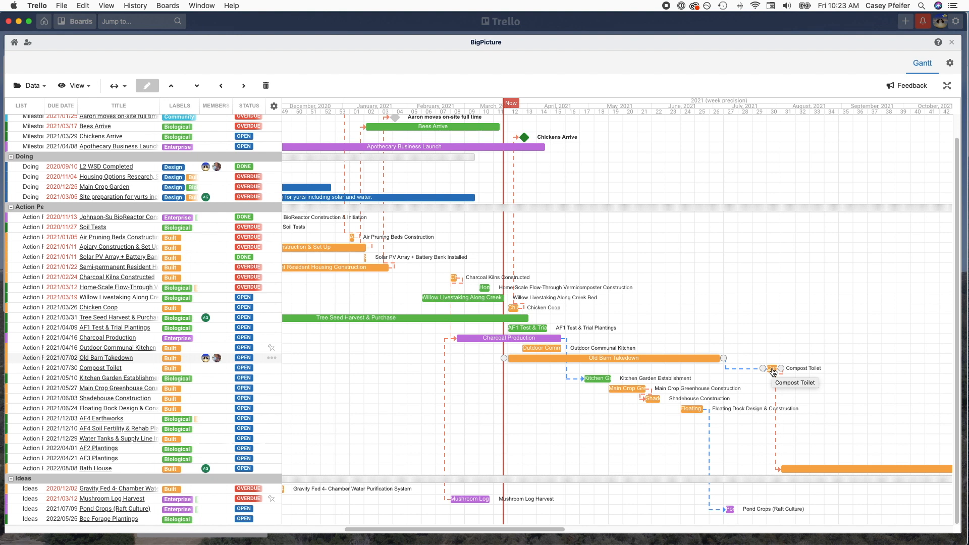
left_click(747, 372)
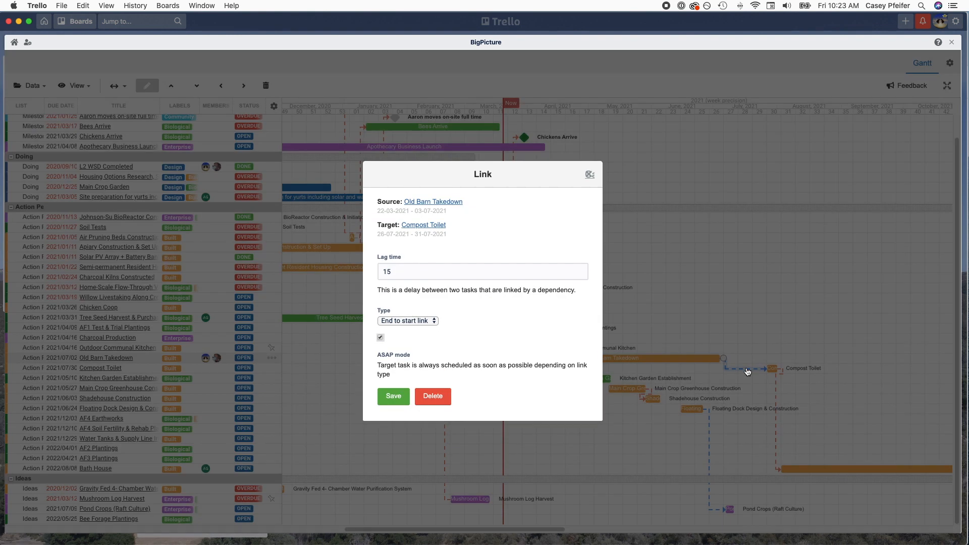
double_click(406, 271)
key("BackSpace")
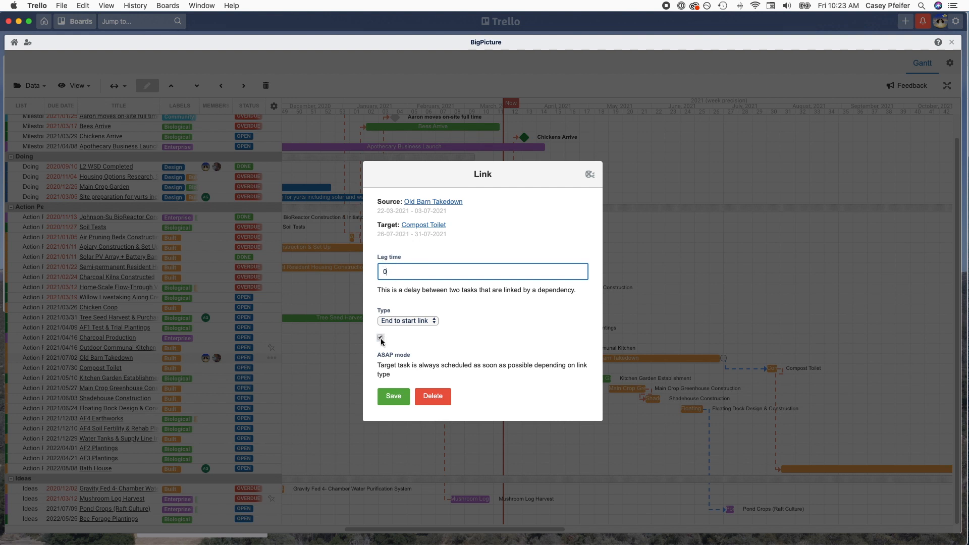
left_click(401, 398)
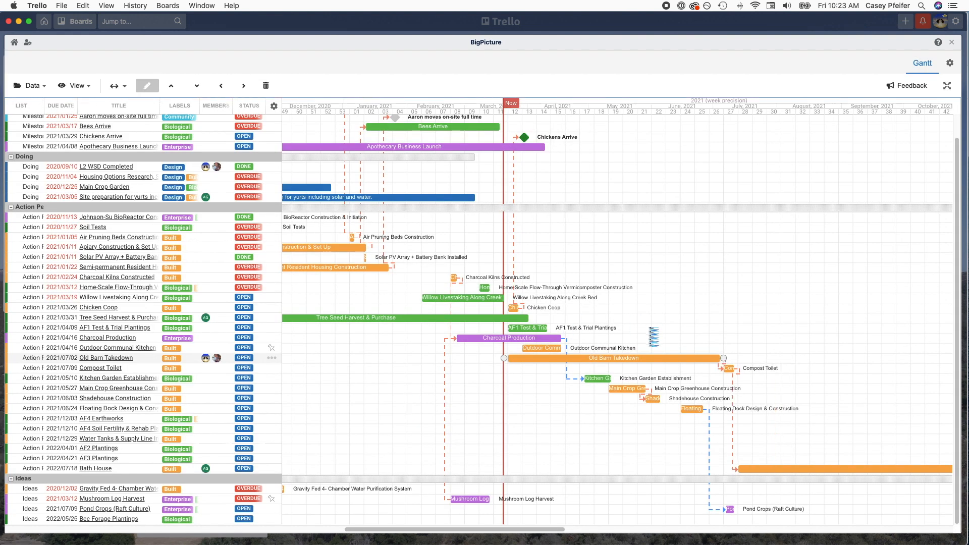
Step: Move Old Barn Takedown back to a 2021/05/28 due date and toggle ASAP mode on its link to Compost Toilet, saving the link
left_click_drag(643, 362, 567, 365)
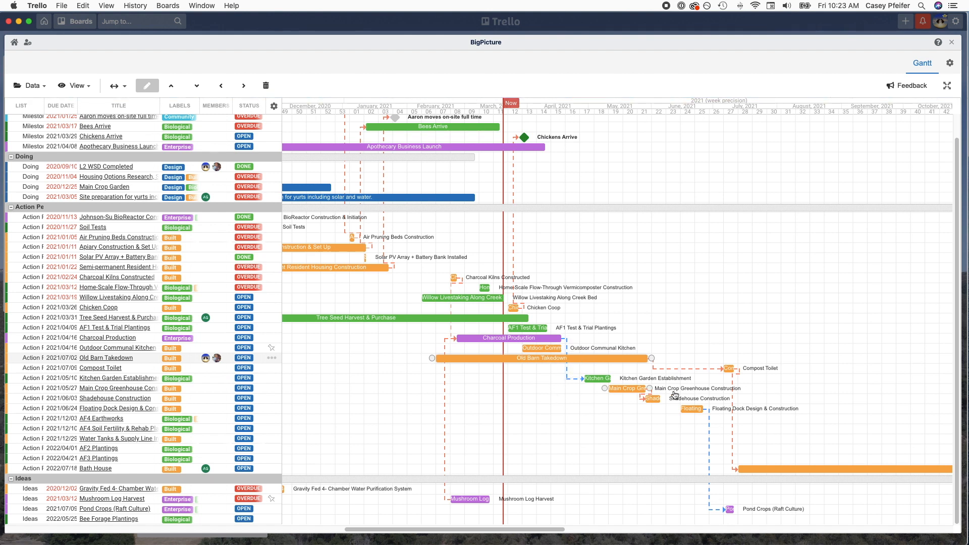
left_click(704, 369)
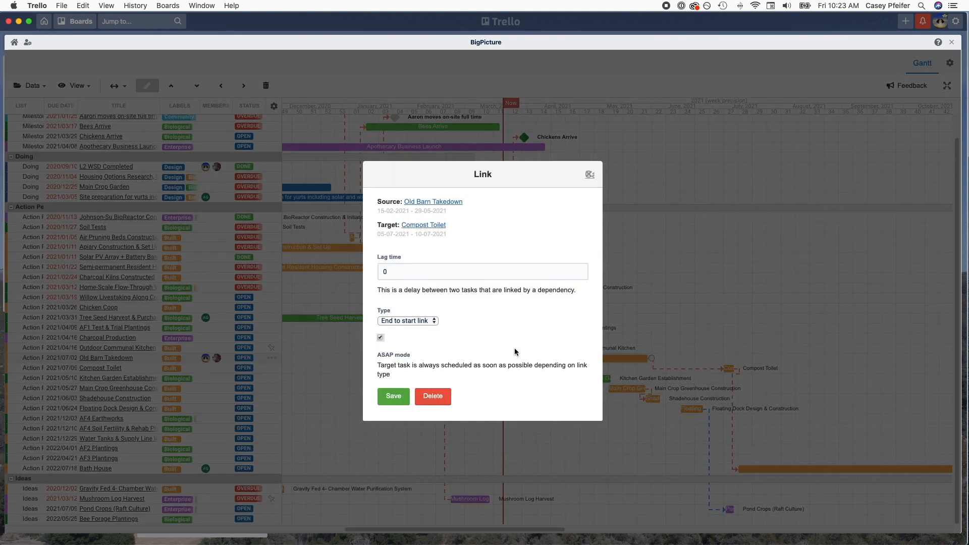
left_click(381, 339)
left_click(381, 338)
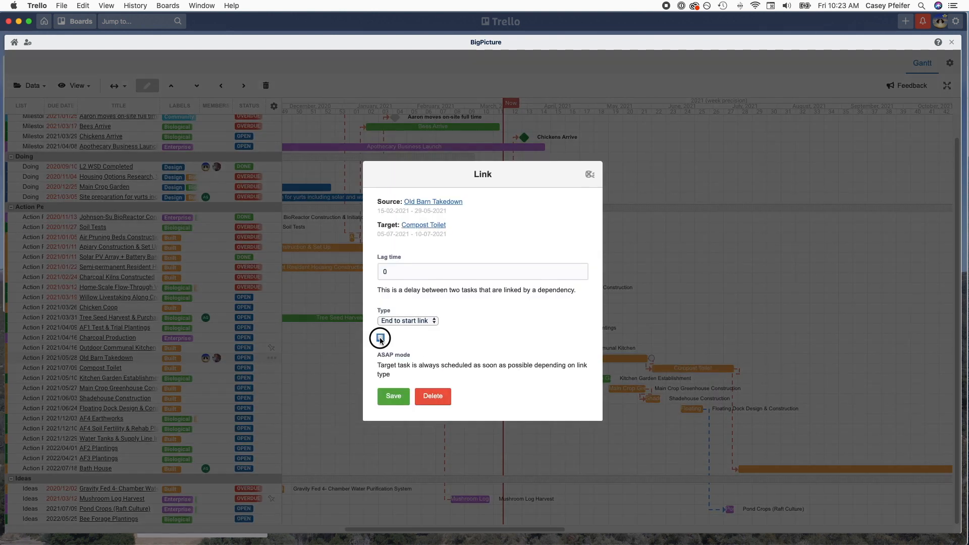
left_click(394, 396)
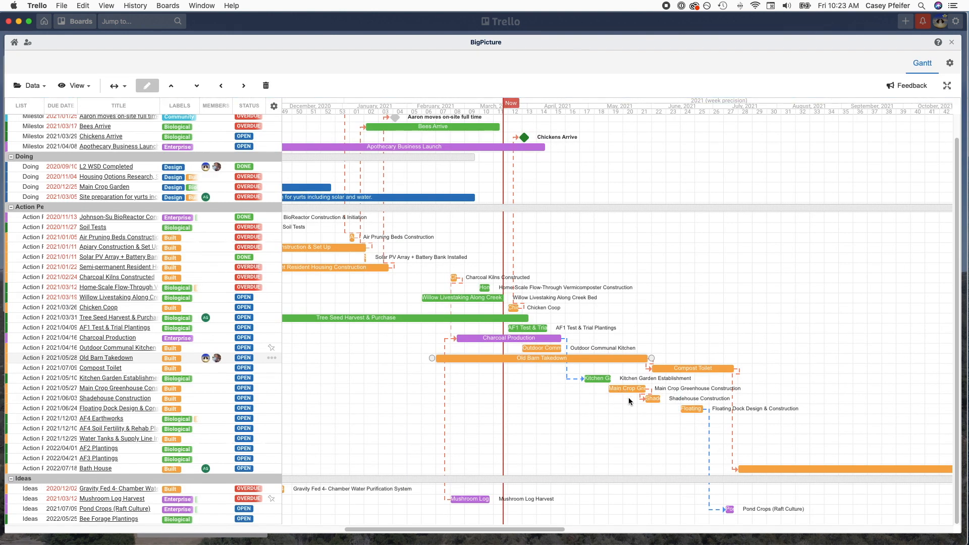
Step: Shorten the Compost Toilet task on the timeline to a 2021/06/04 due date
left_click_drag(734, 369, 667, 365)
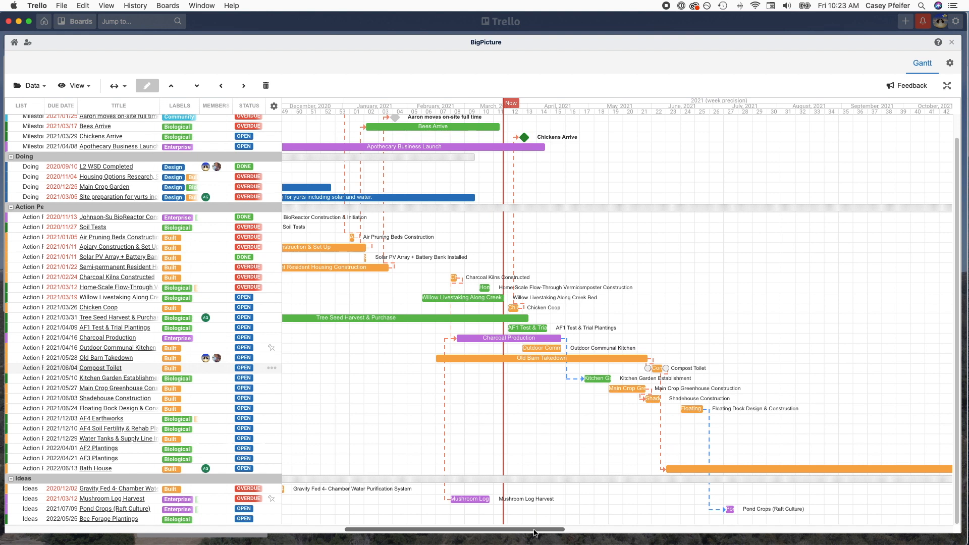
mouse_move(535, 532)
left_mouse_down()
mouse_move(477, 524)
mouse_move(524, 524)
left_mouse_up()
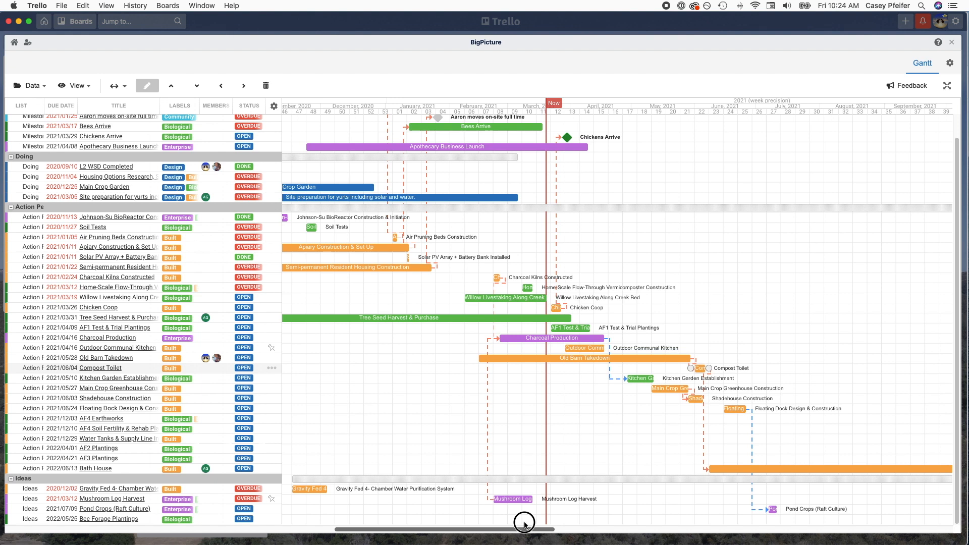
left_click_drag(525, 524, 482, 512)
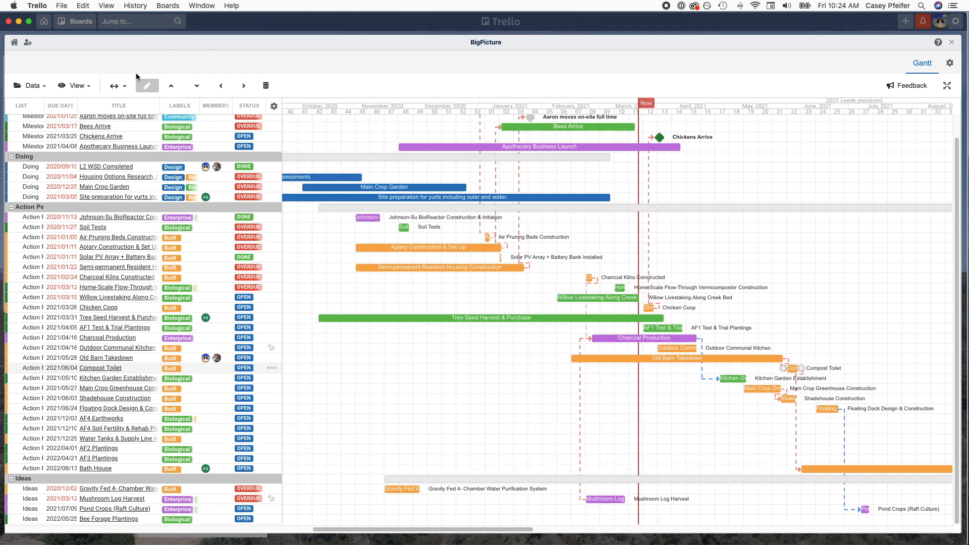
Step: Examine the roadmap at the Bird's-eye view, Three years and Year Gantt scales
left_click(119, 85)
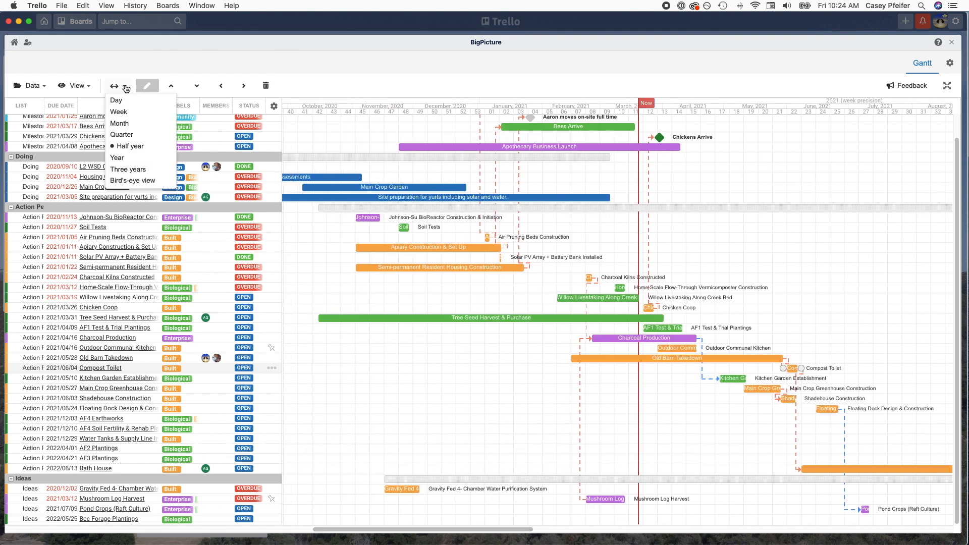
left_click(127, 180)
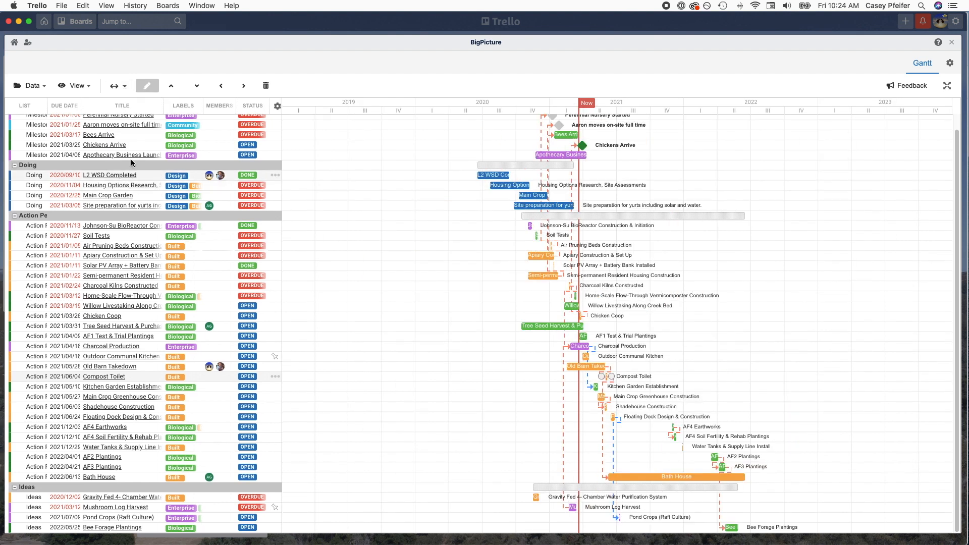
left_click(119, 86)
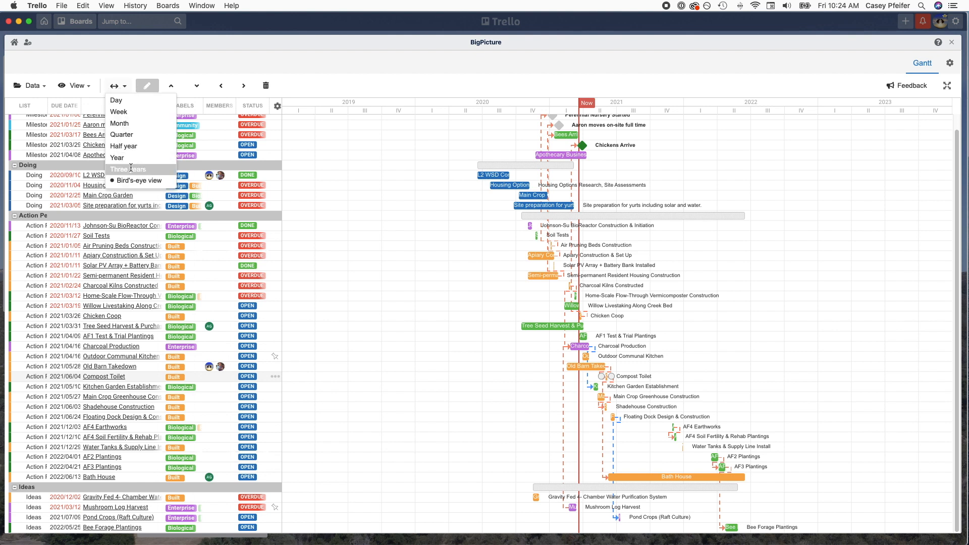
left_click(132, 169)
left_click(119, 86)
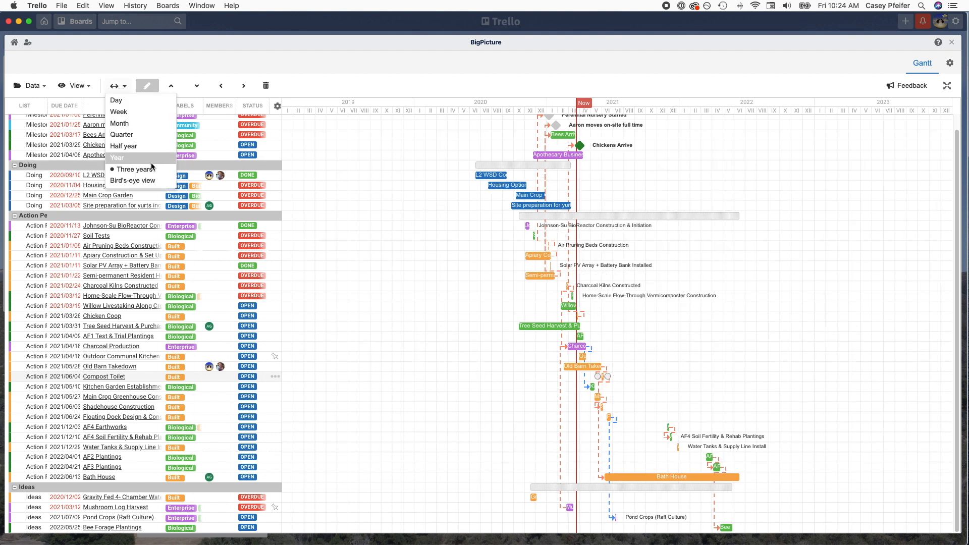
left_click(151, 164)
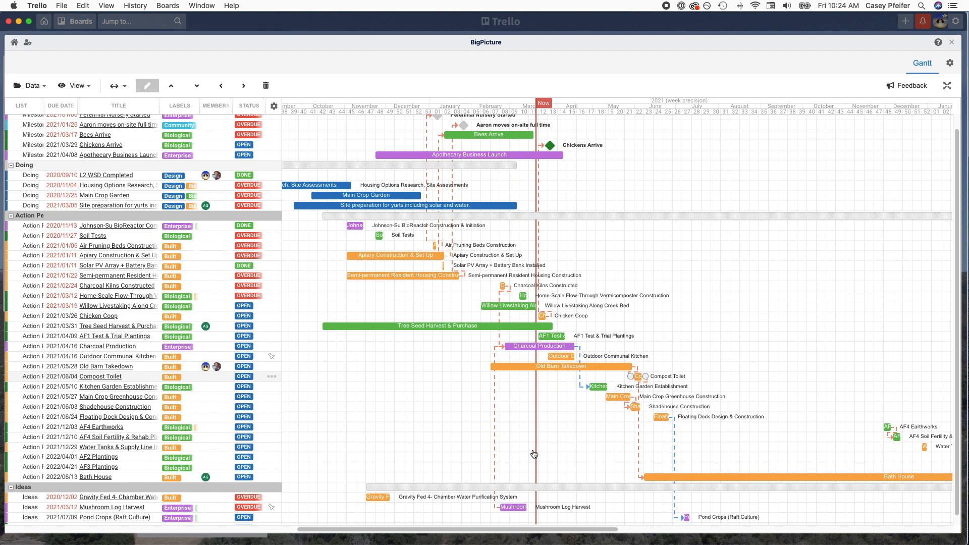
left_click_drag(543, 530, 454, 510)
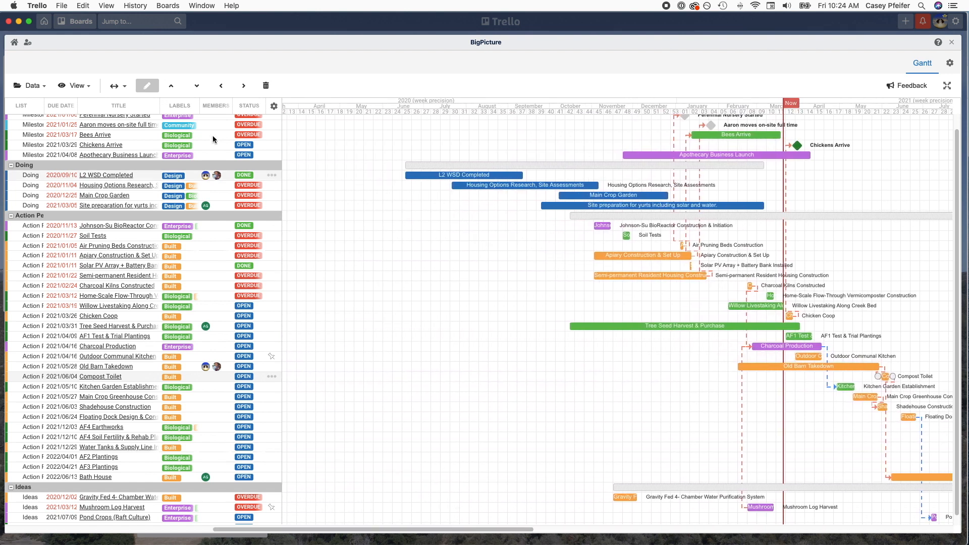
Step: Examine the March to April 2021 tasks at the Month scale, and return the Gantt chart to the Half year scale
left_click(125, 88)
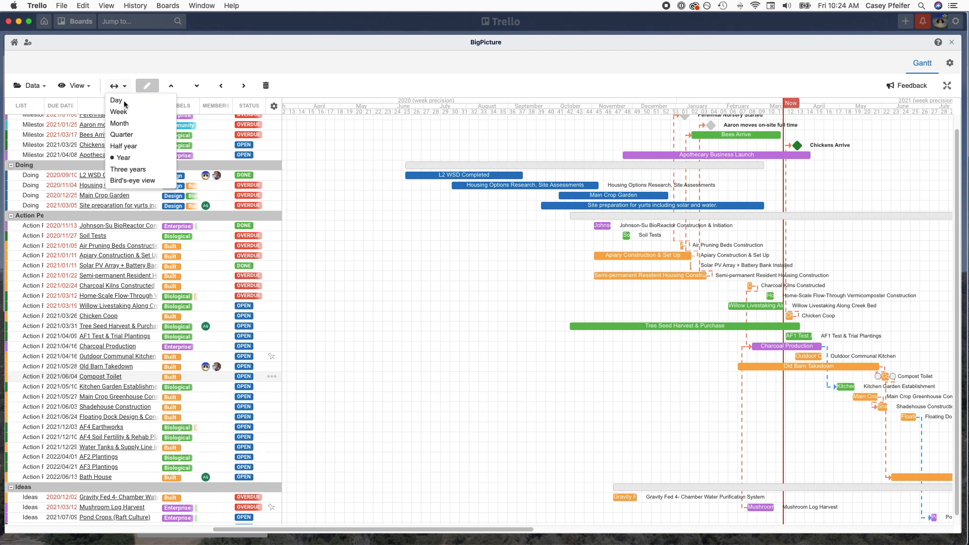
left_click(127, 123)
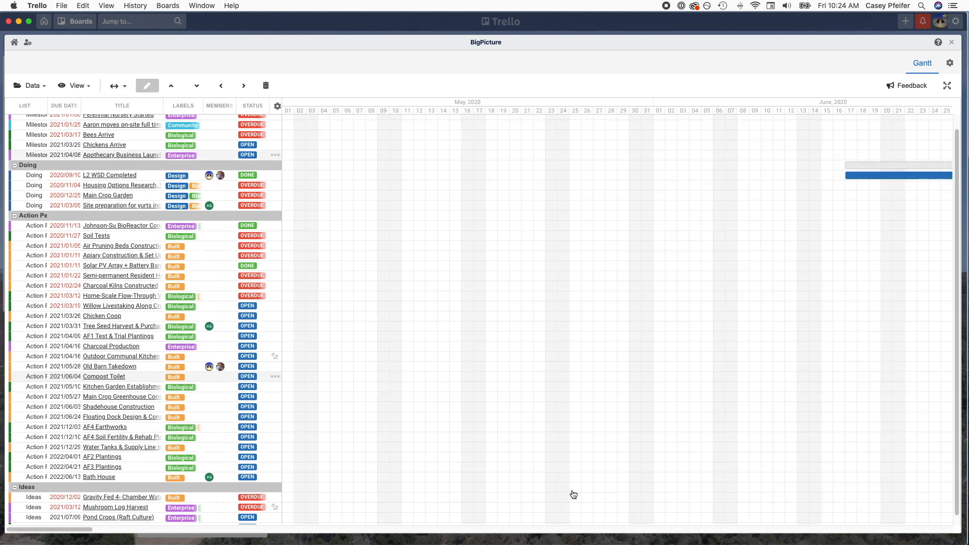
left_click_drag(60, 529, 419, 526)
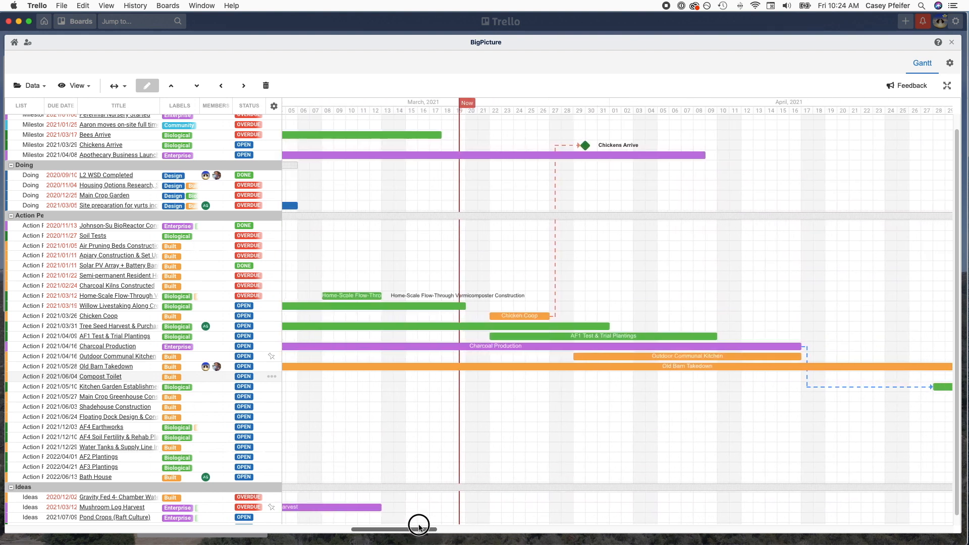
left_click_drag(419, 527, 424, 523)
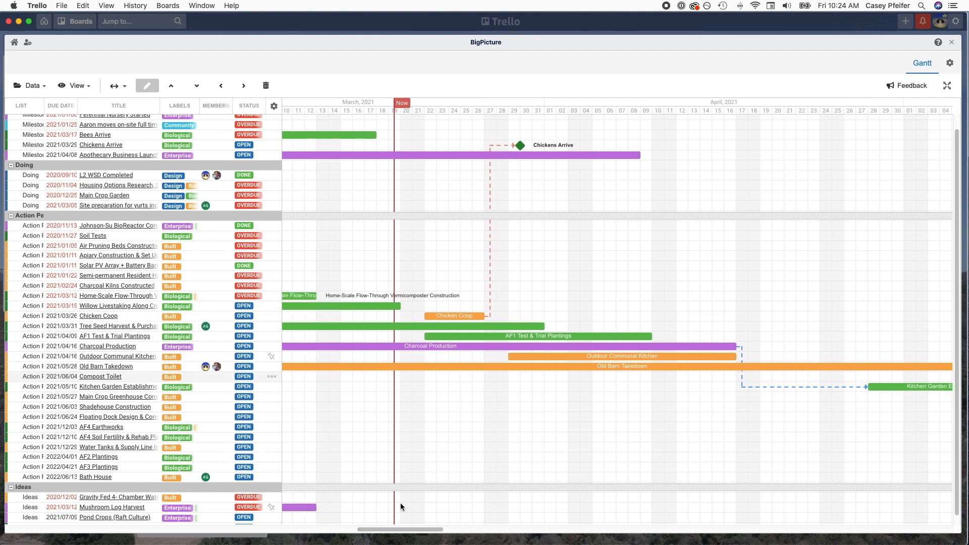
left_click(125, 87)
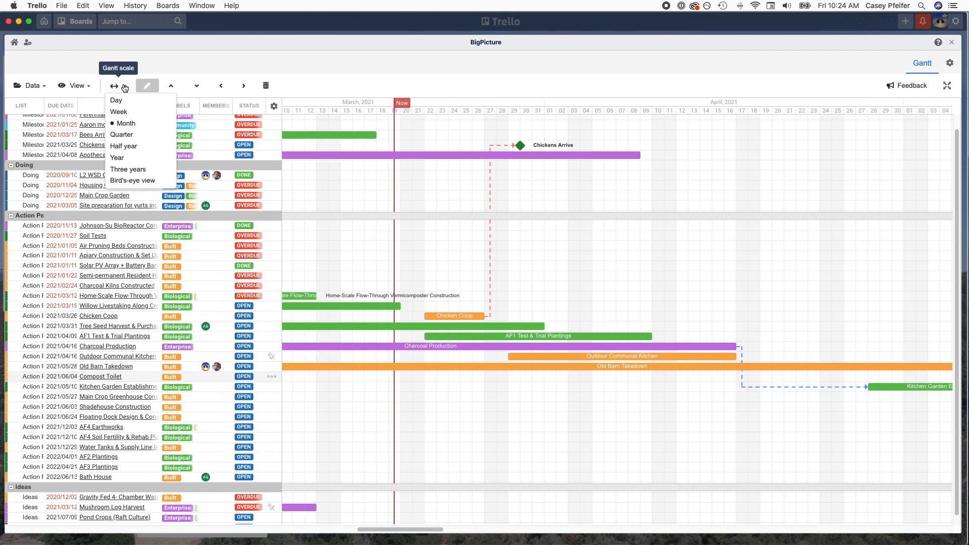
left_click(131, 147)
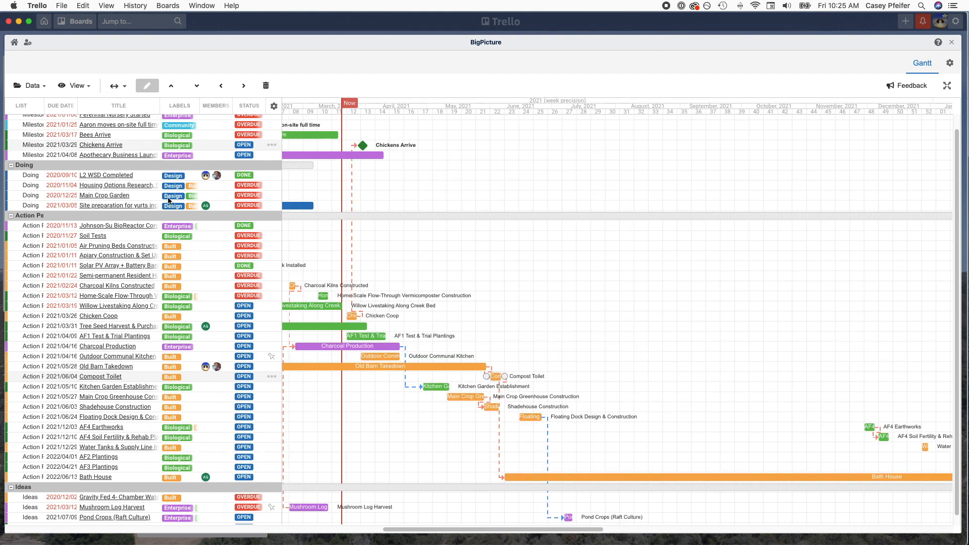
left_click_drag(469, 528, 396, 526)
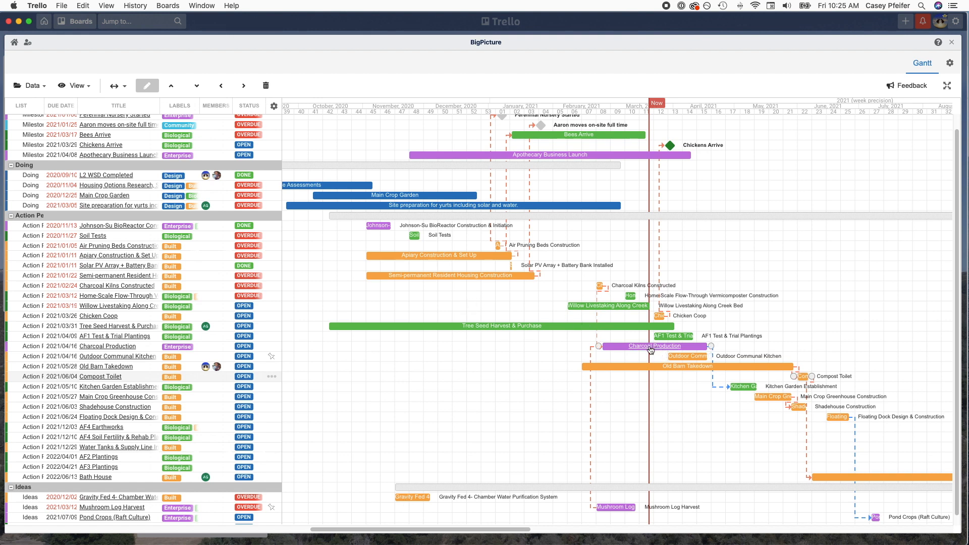
Step: Open the Johnson-Su BioReactor Construction & Initiation card from the Gantt chart to review it, and close it to return to the board
left_click(382, 229)
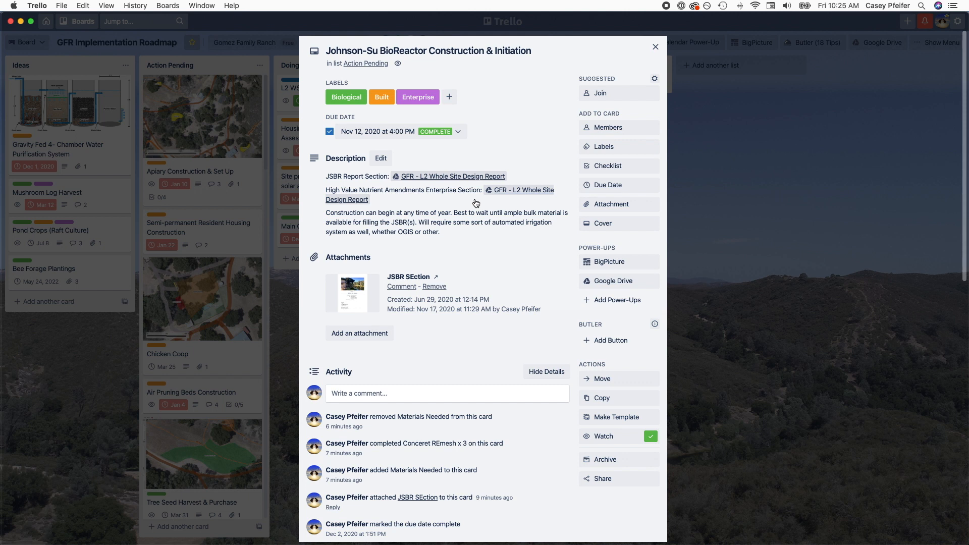
left_click(655, 48)
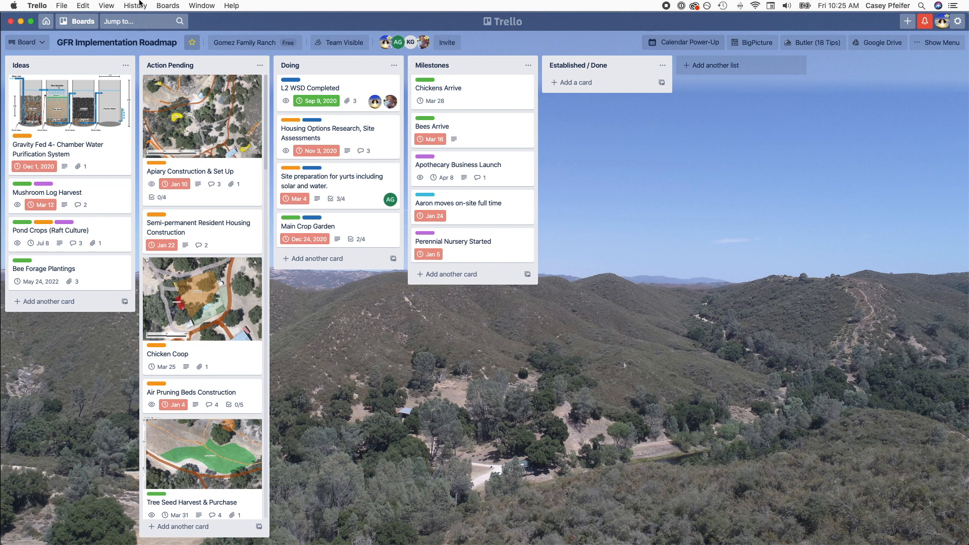